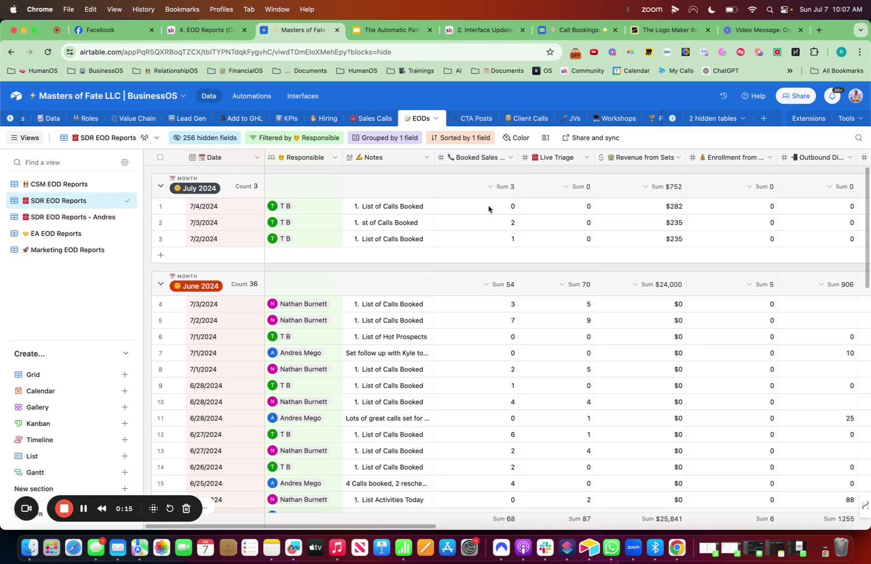
Switch from Chrome to Slack, landing on the sls-prospecting channel.
left_click(546, 548)
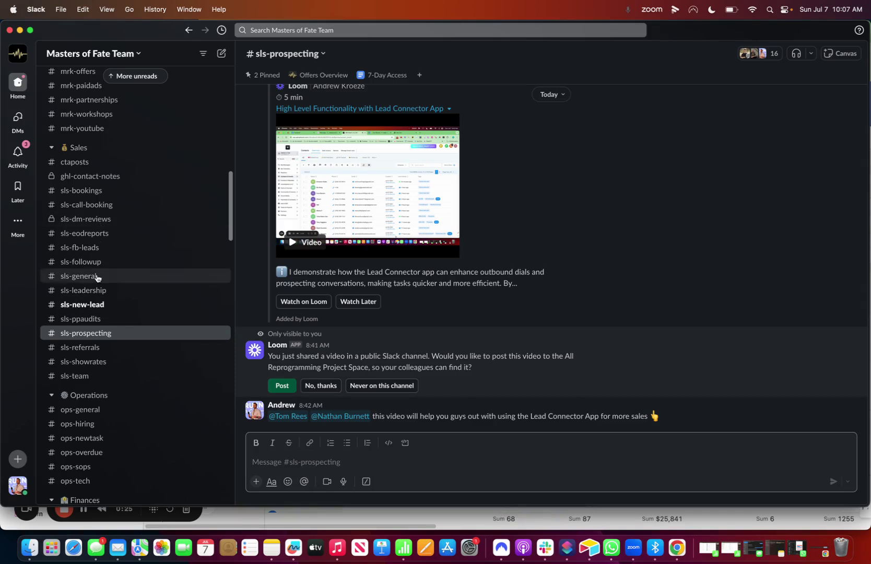
Open #sls-eodreports and scroll down to the July 4th End of Day Report.
scroll(96, 277, "down", 2)
scroll(94, 275, "down", 1)
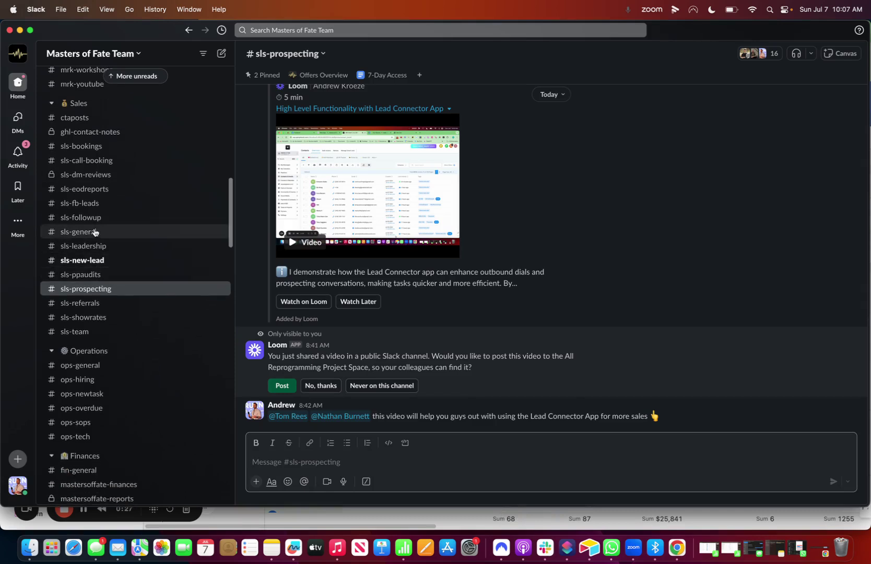
left_click(95, 194)
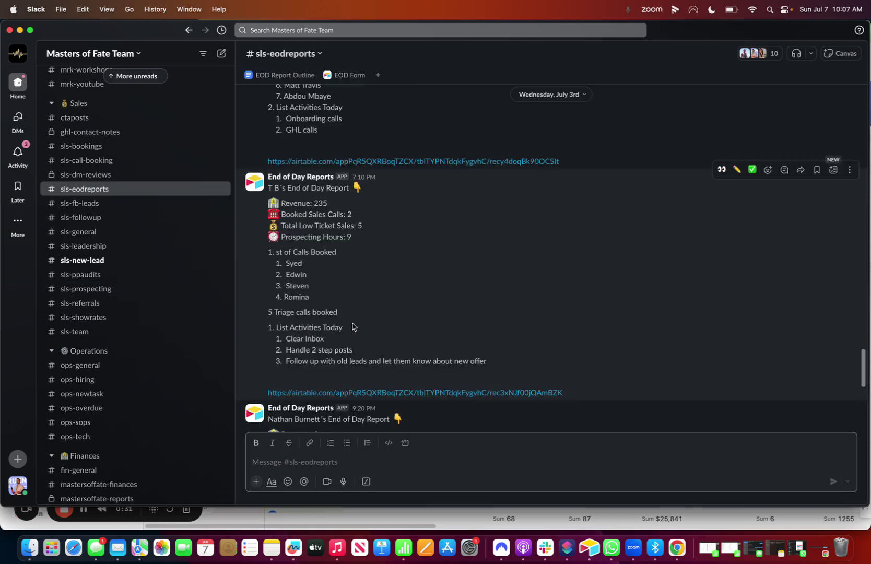
scroll(352, 327, "down", 15)
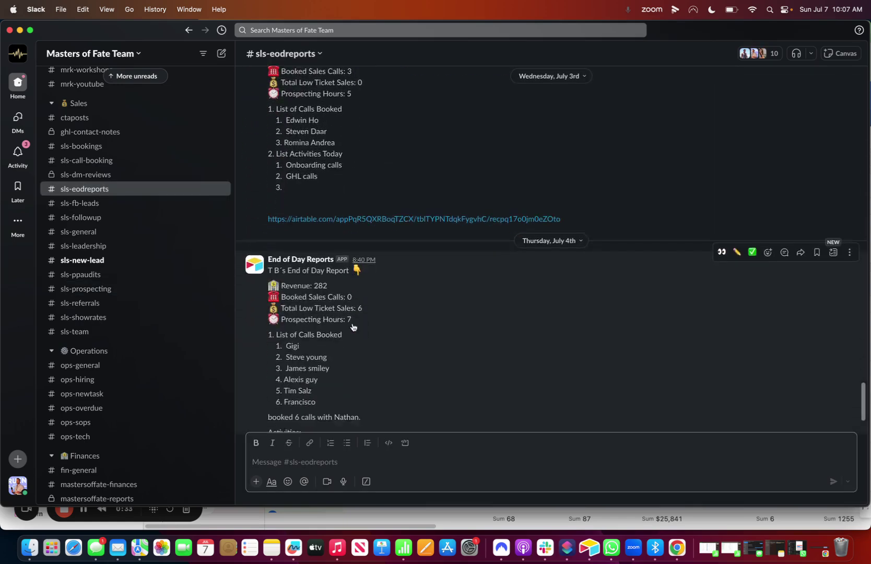
scroll(352, 326, "down", 2)
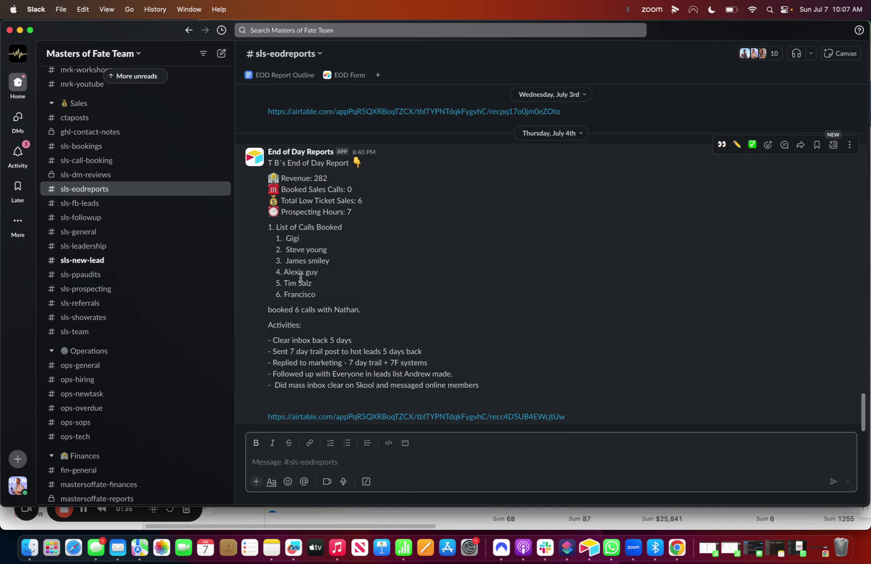
Highlight the report's Booked Sales Calls: 0, Total Low Ticket Sales: 6, calls-booked and revenue lines.
left_click_drag(485, 386, 267, 163)
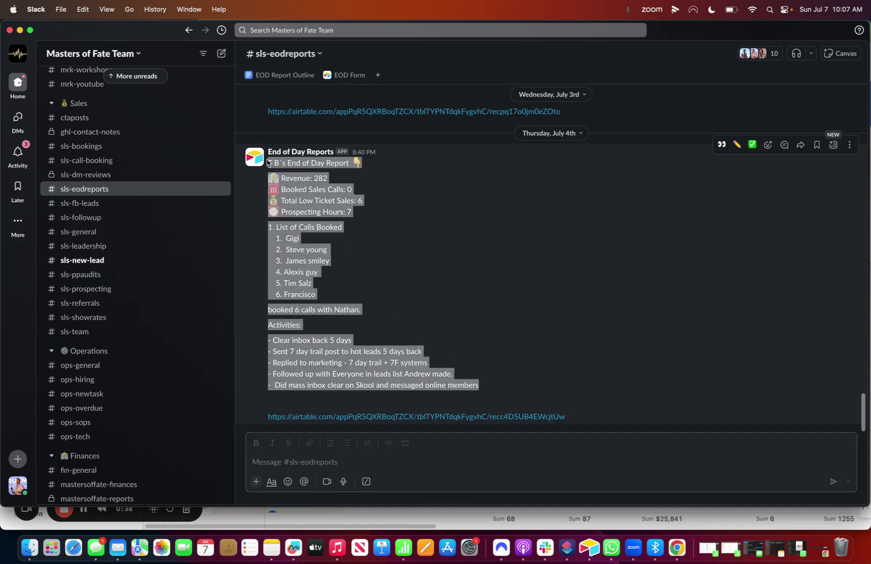
left_click(350, 203)
left_click_drag(353, 190, 284, 186)
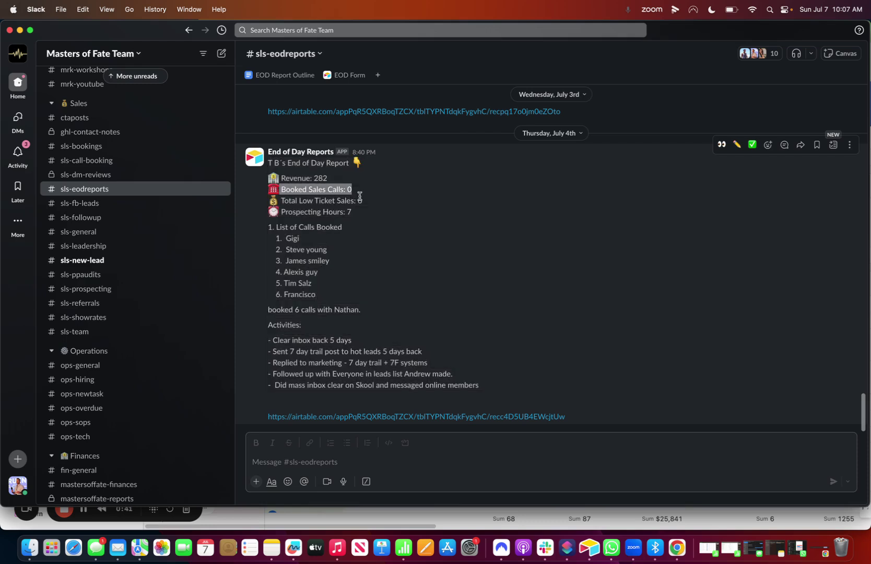
left_click_drag(372, 207, 271, 201)
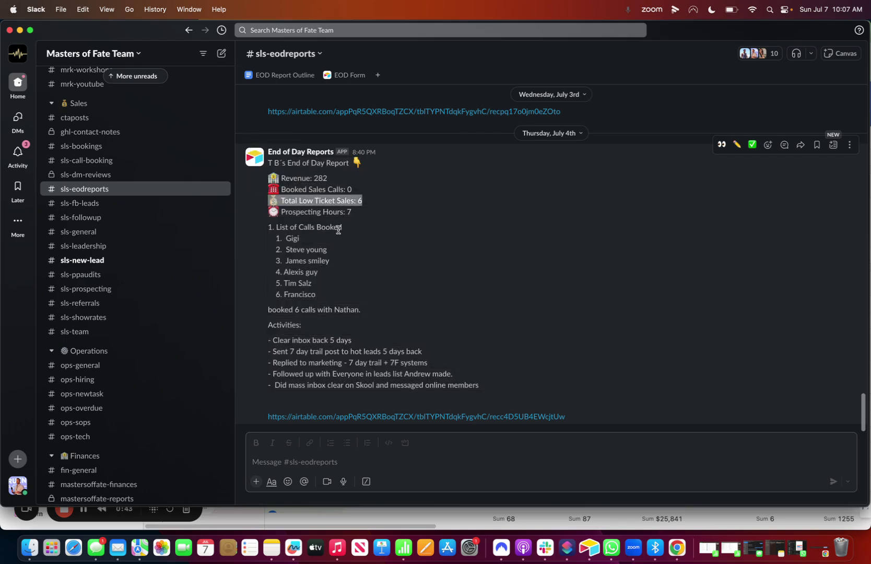
left_click_drag(328, 295, 263, 223)
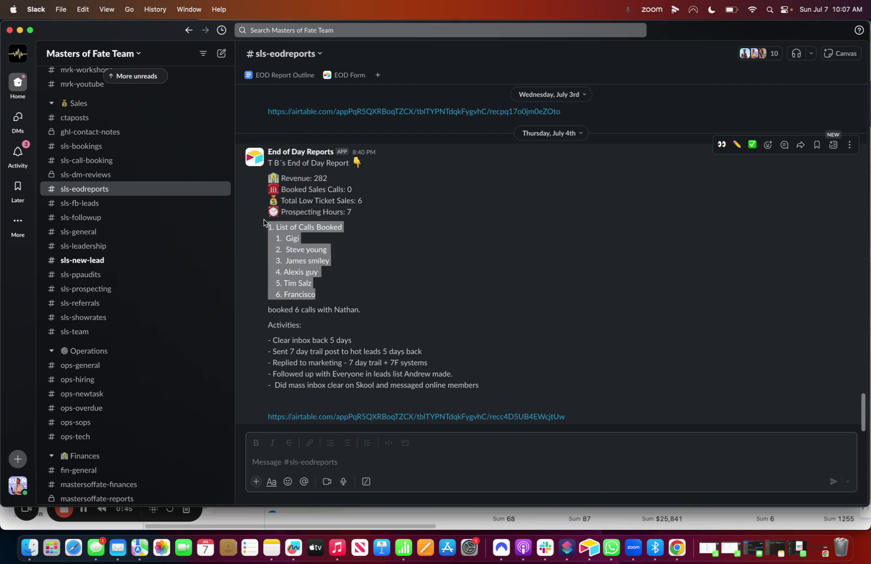
left_click(422, 362)
left_click_drag(485, 388, 251, 327)
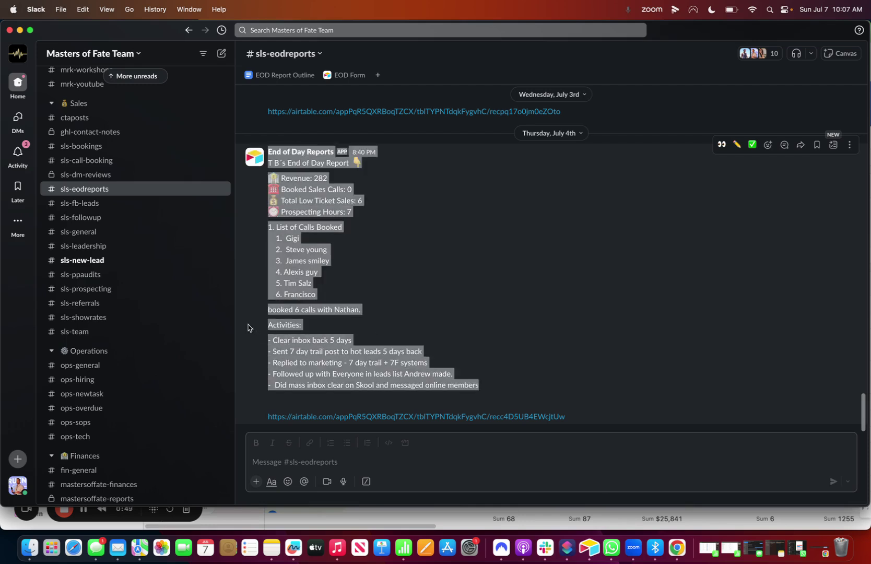
React with ✅ to the July 4th report and reply 'awesome job!' in its thread.
left_click(387, 308)
left_click(751, 145)
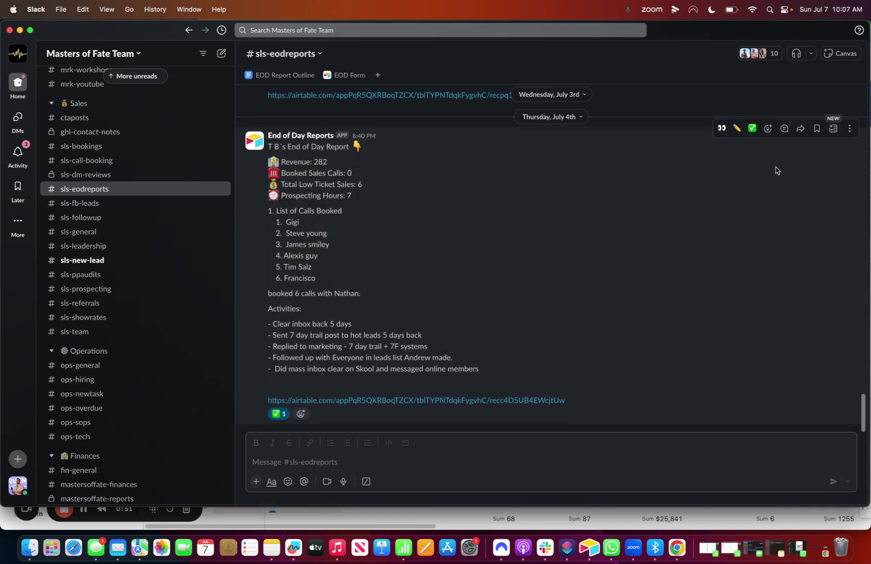
left_click(784, 129)
type("awes")
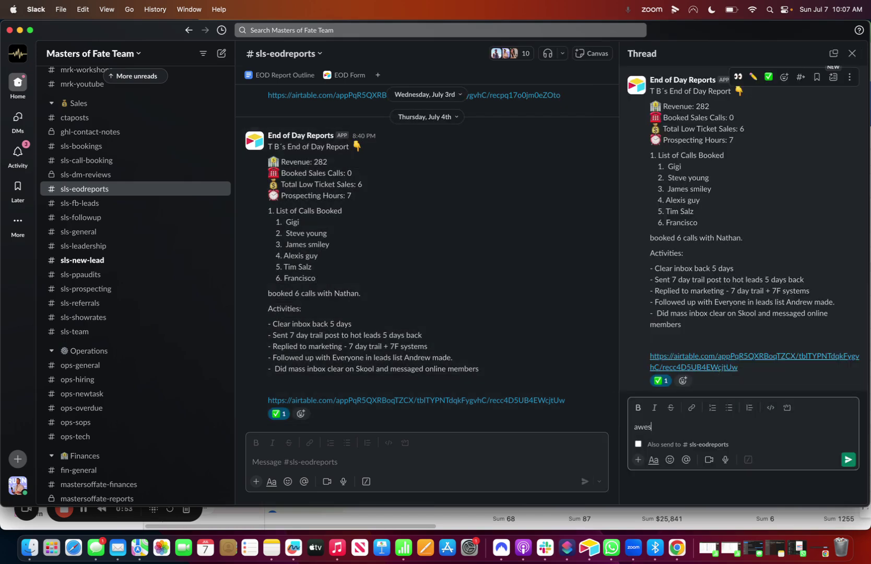
type("ome job!")
key("Return")
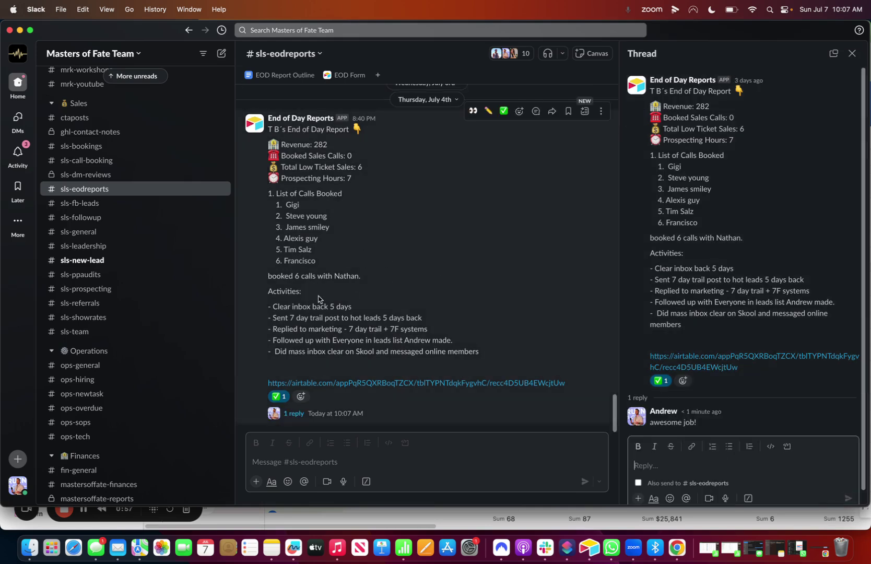
Open the EOD form, review its notes instructions and Notes field, then return to the base.
left_click(351, 76)
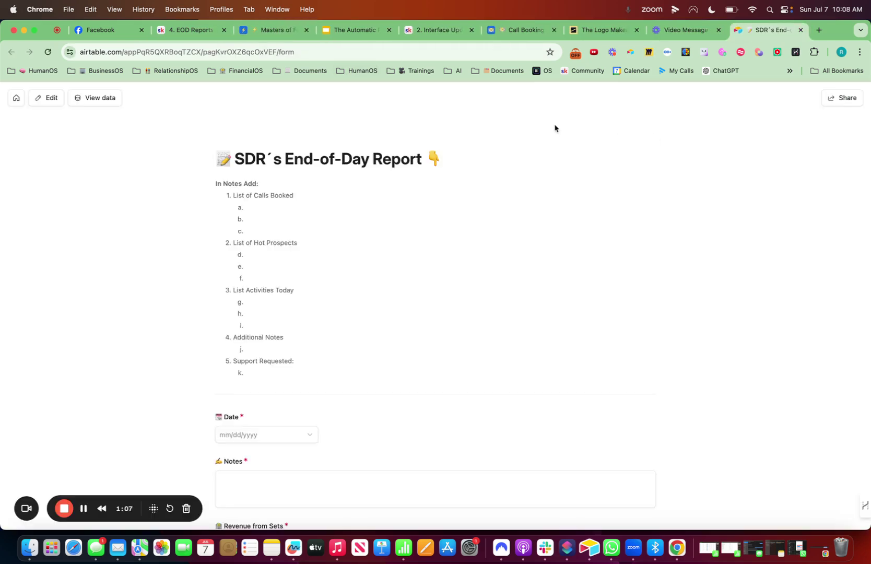
scroll(292, 253, "down", 2)
scroll(289, 238, "up", 2)
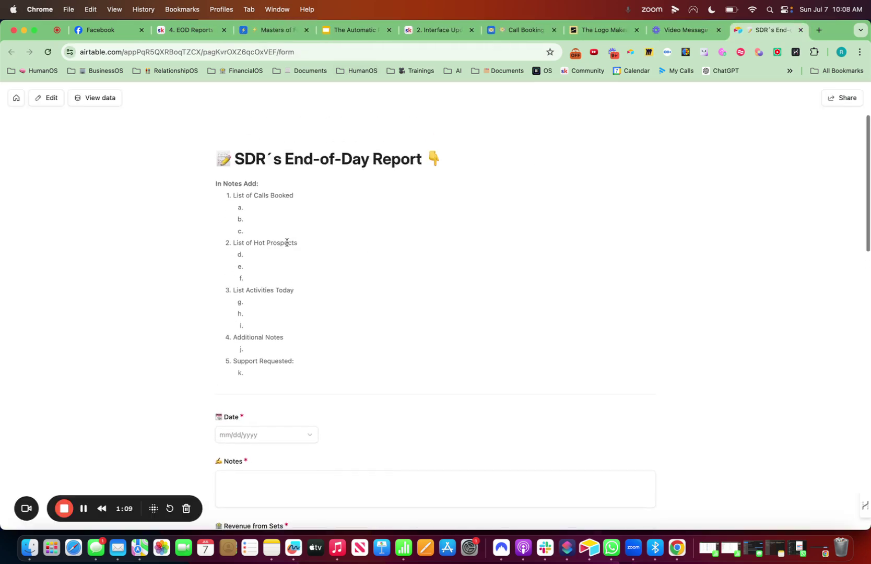
left_click_drag(269, 382, 201, 182)
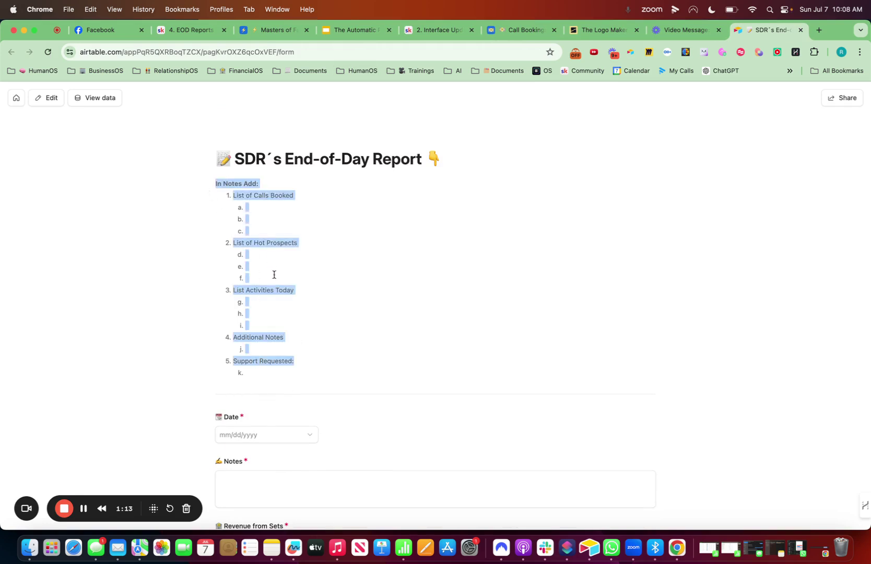
scroll(273, 275, "down", 5)
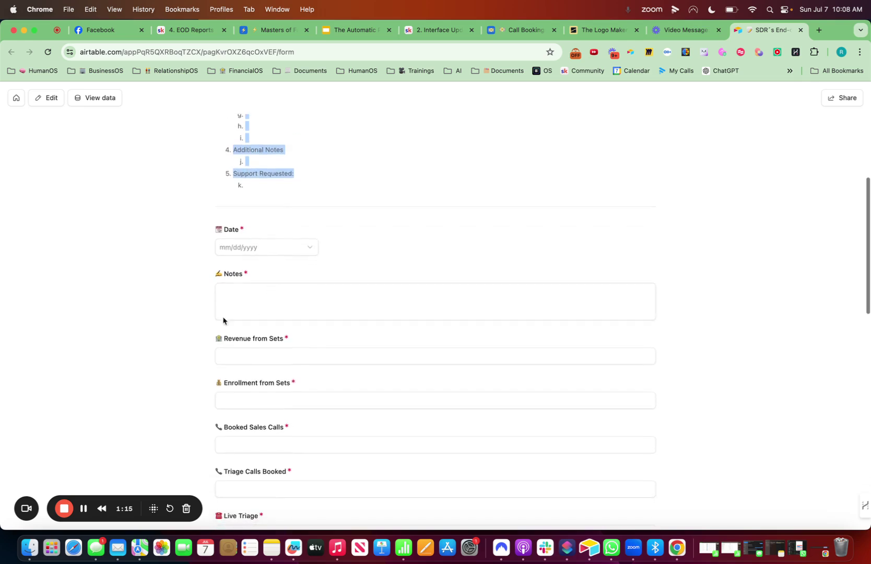
left_click(258, 293)
scroll(276, 239, "down", 10)
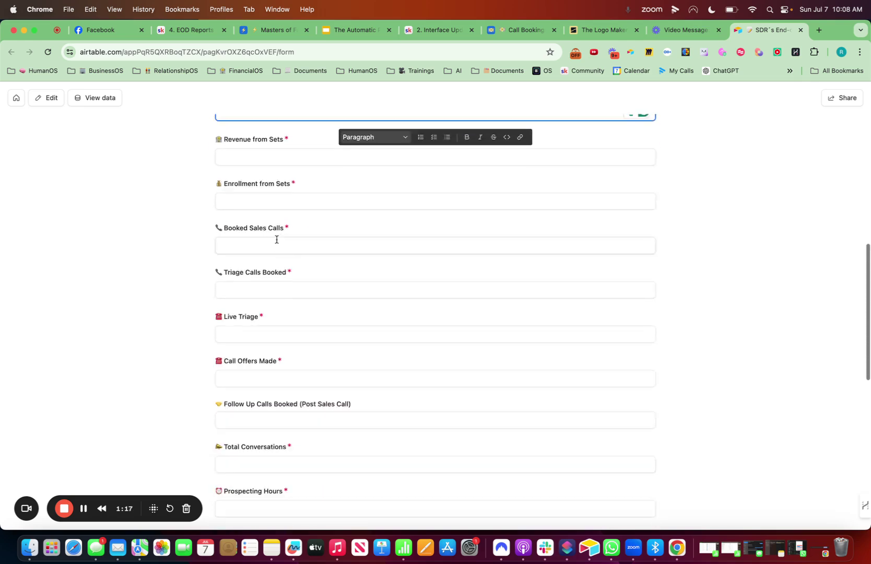
scroll(276, 239, "down", 9)
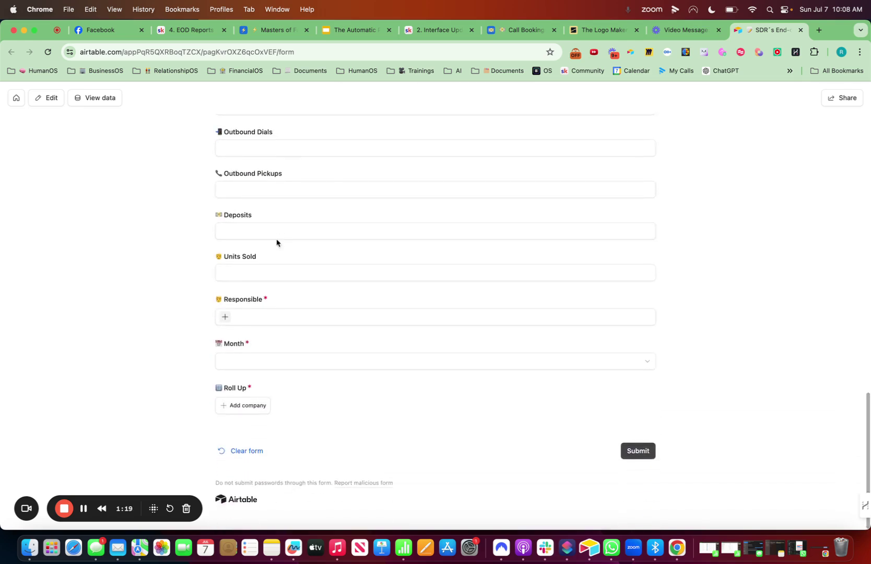
scroll(276, 239, "up", 20)
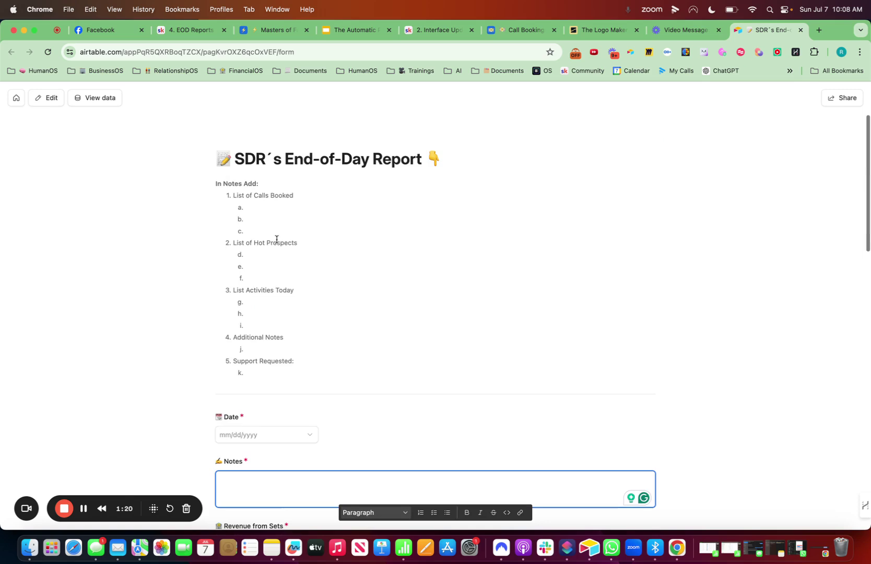
left_click(286, 31)
Open the base's interfaces, edit the My Tasks heading, and publish the interfaces.
left_click(309, 94)
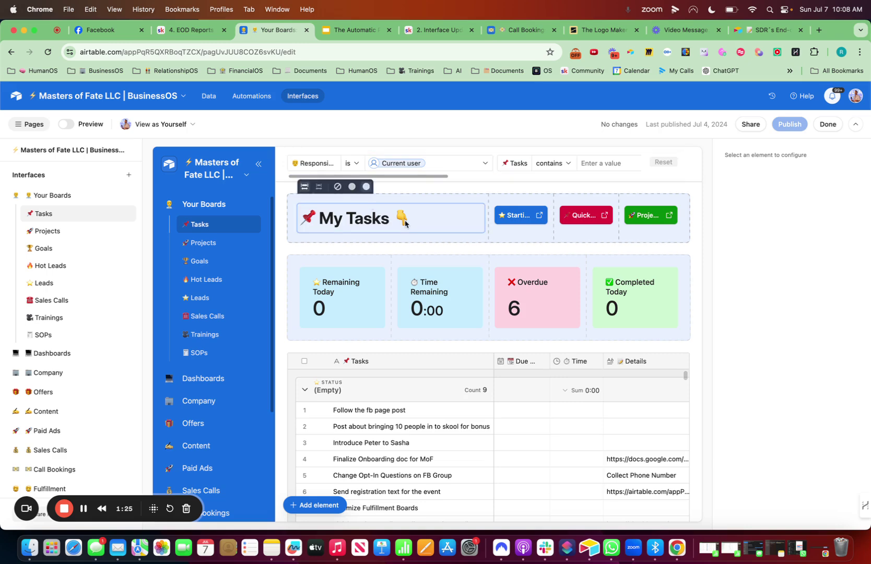
left_click(413, 223)
left_click(414, 223)
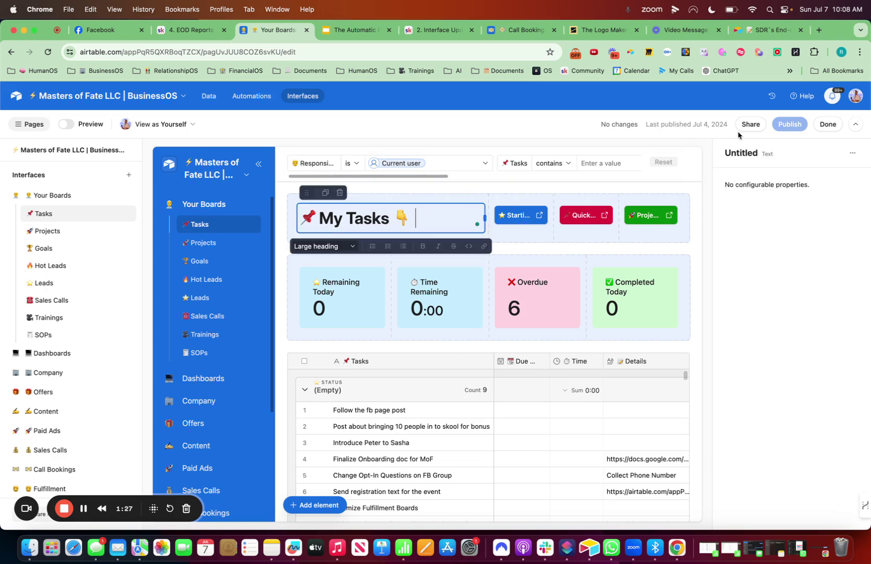
left_click(789, 124)
left_click(528, 418)
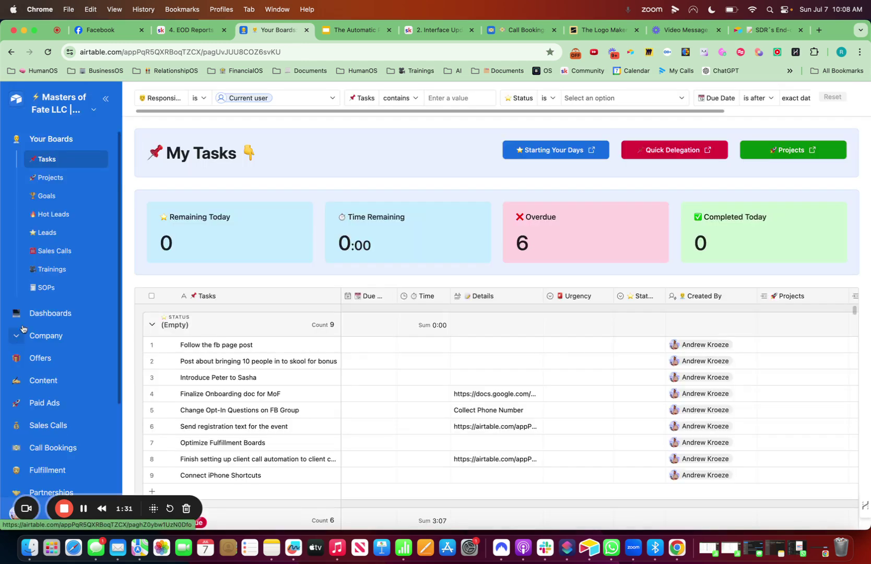
Open the Setting dashboard, scroll through Yesterday's Setting, and switch it into edit mode.
left_click(59, 315)
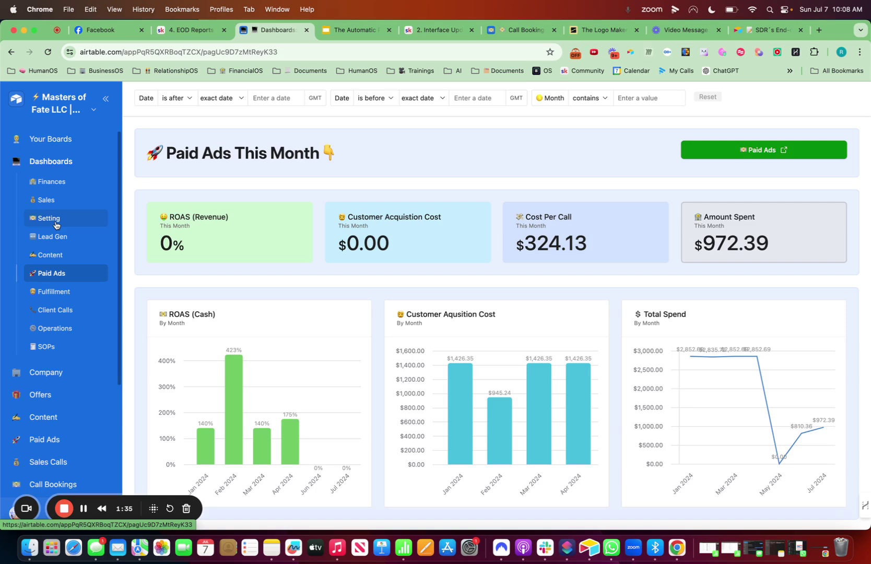
left_click(56, 225)
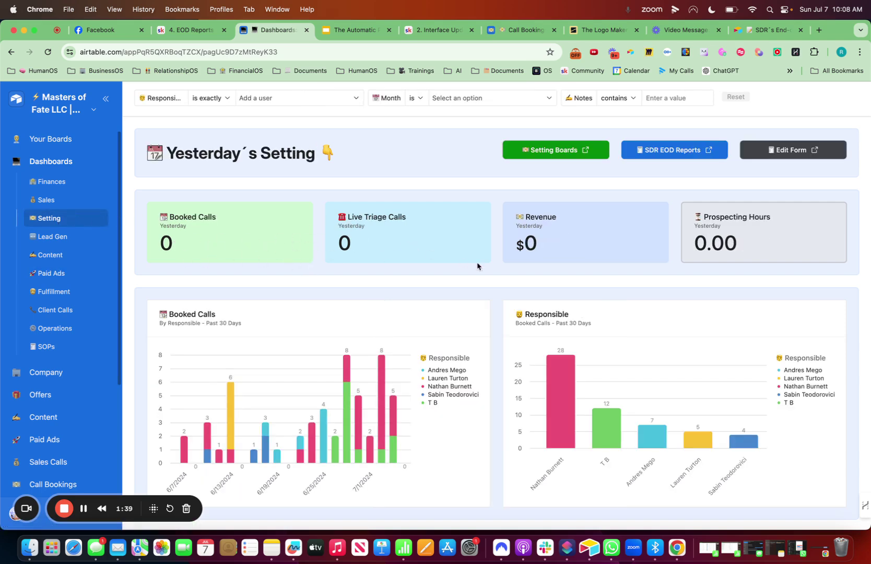
scroll(496, 243, "down", 1)
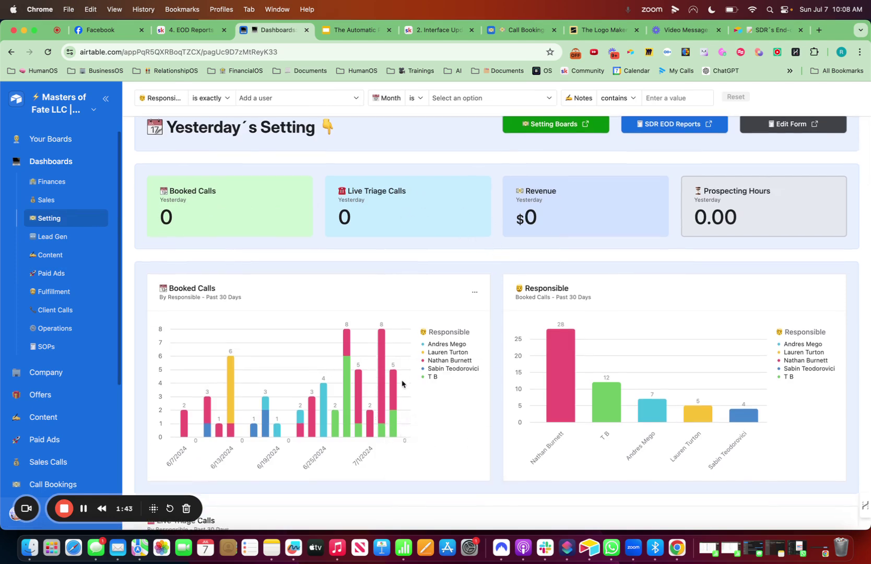
scroll(566, 404, "down", 3)
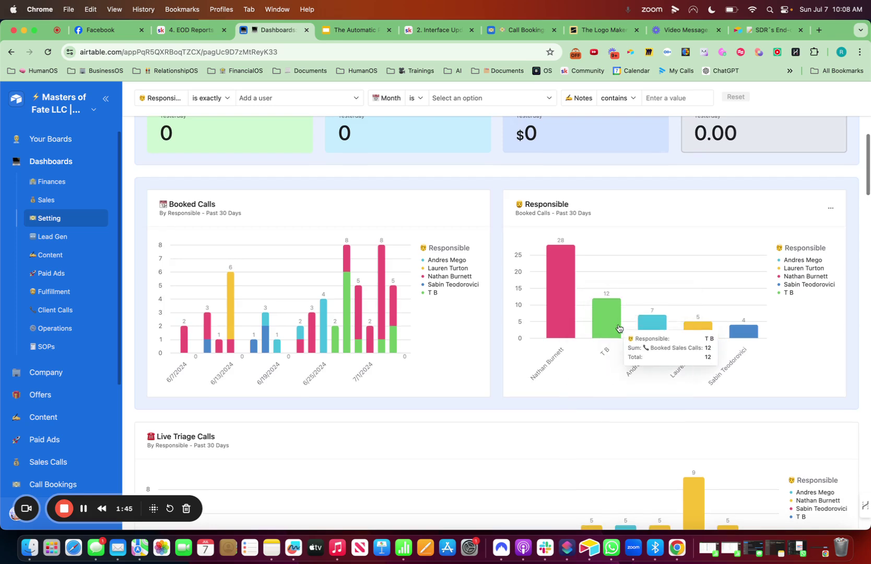
scroll(618, 345, "down", 4)
scroll(618, 328, "down", 3)
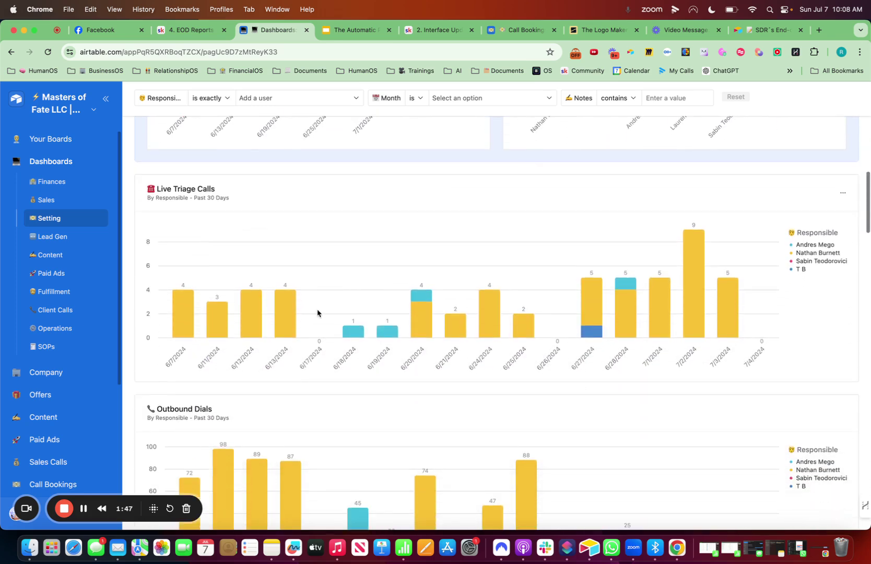
scroll(317, 312, "down", 8)
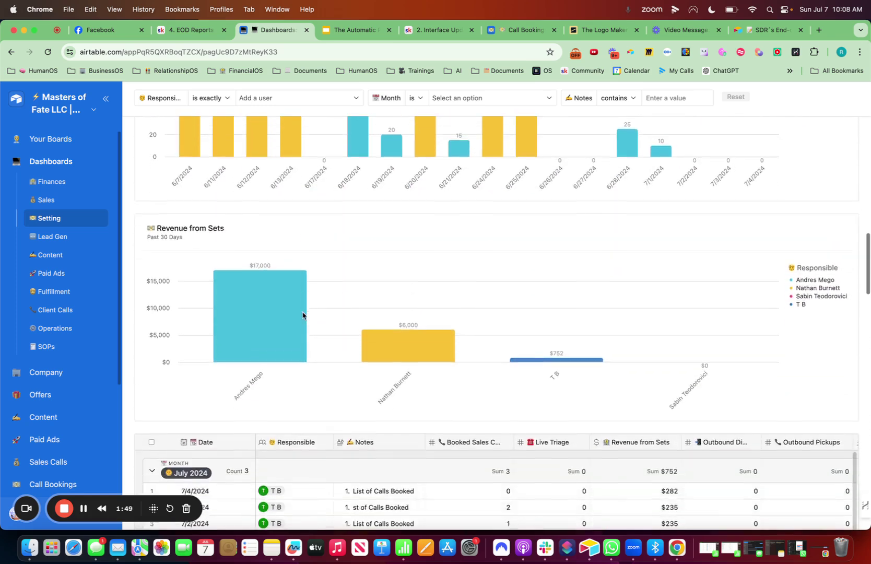
scroll(302, 315, "down", 2)
scroll(305, 197, "up", 15)
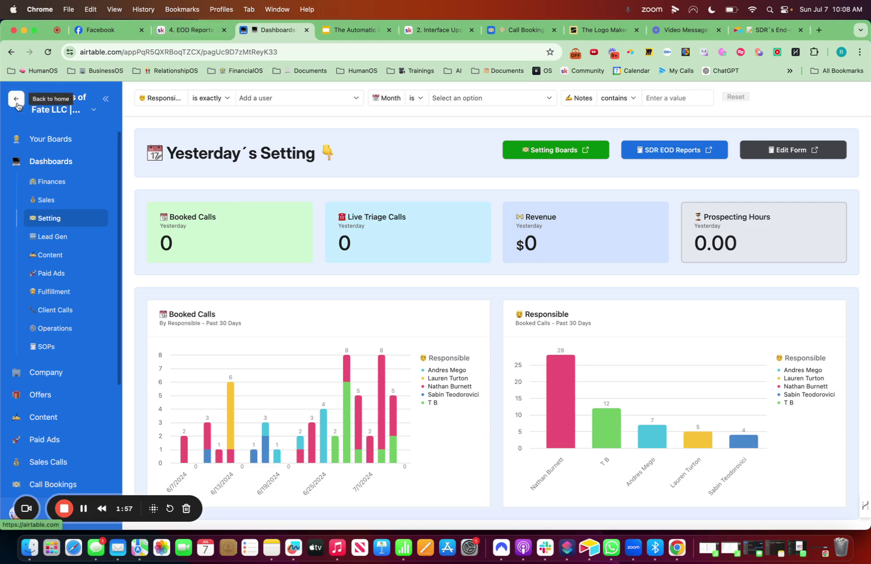
left_click(71, 116)
left_click(72, 131)
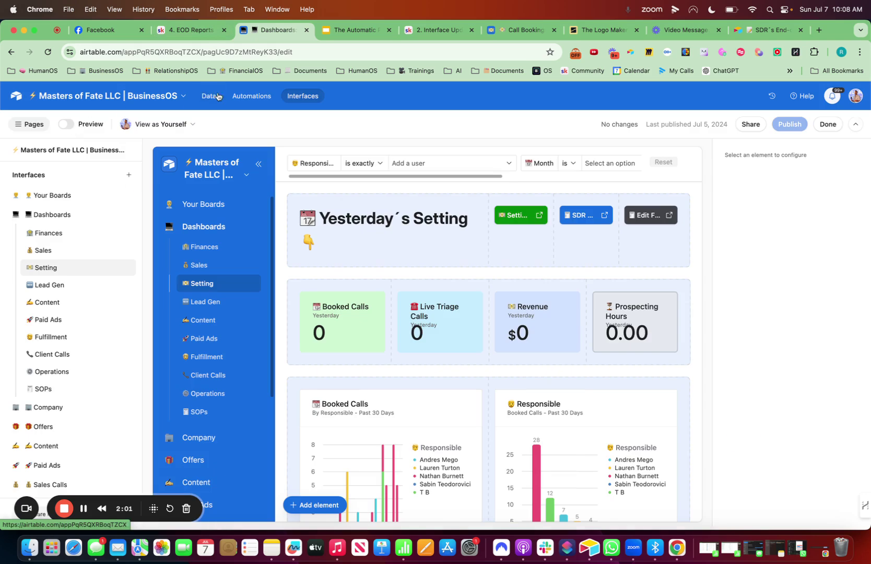
Switch to the EOD data grid and unhide the Deposits field.
left_click(209, 96)
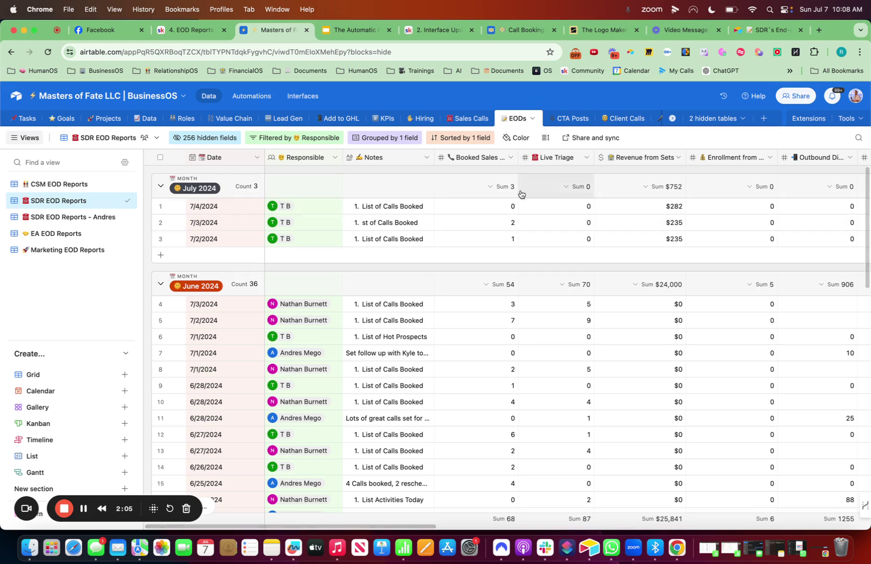
left_click(216, 142)
scroll(205, 342, "down", 5)
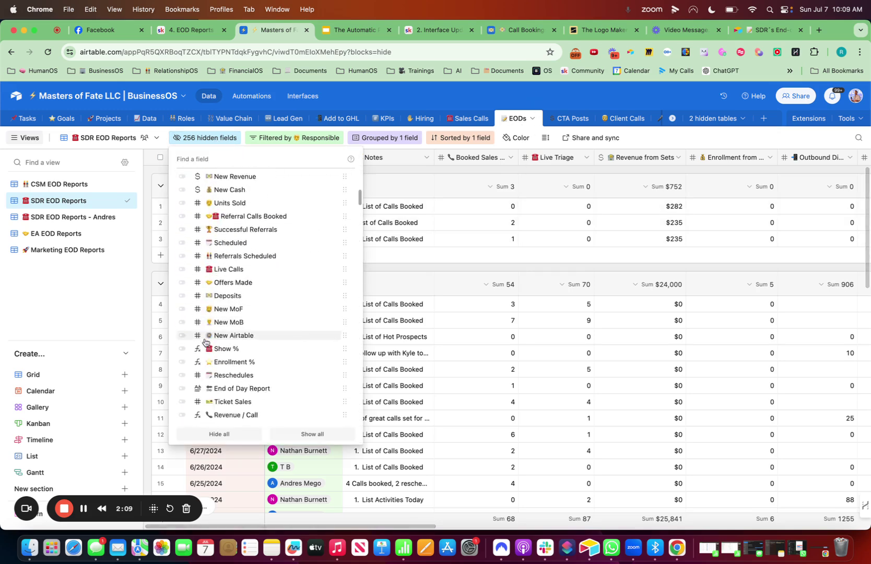
scroll(206, 342, "down", 1)
scroll(214, 249, "up", 10)
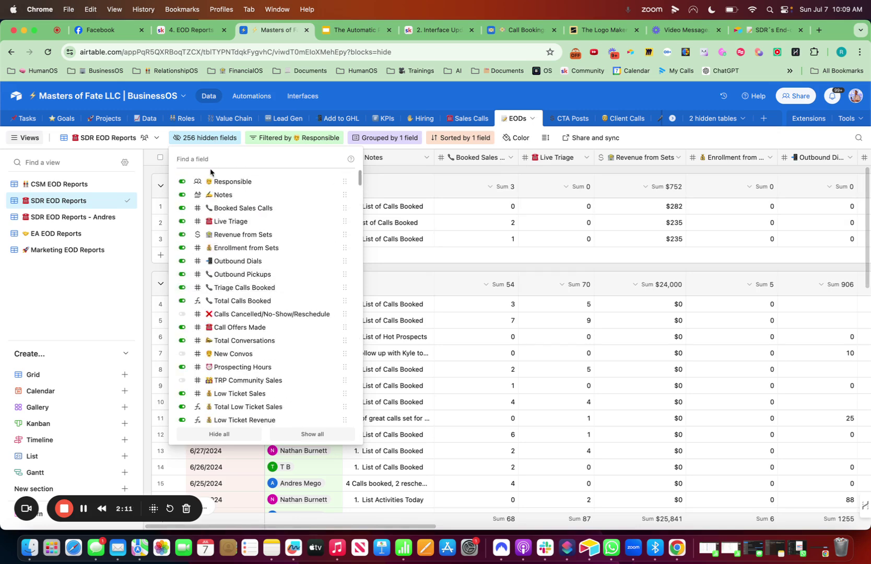
type("dep")
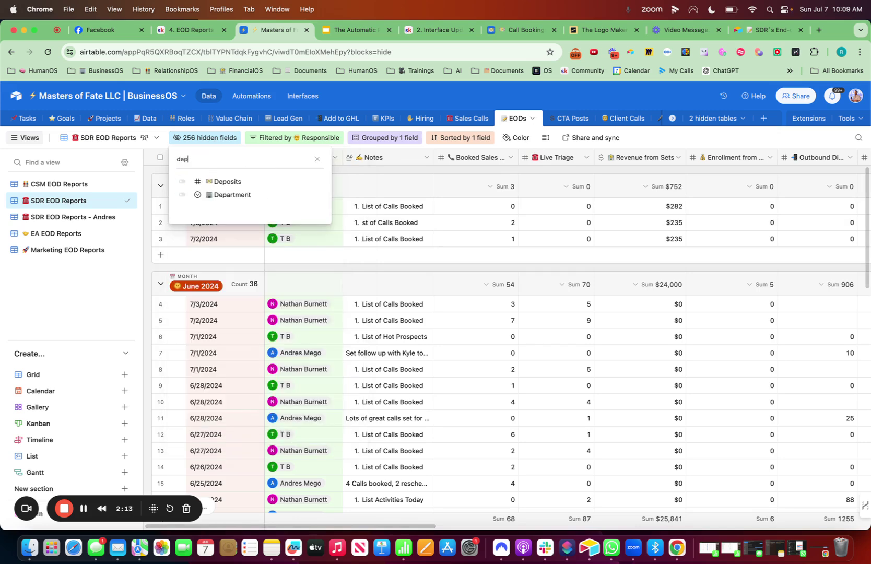
left_click(182, 181)
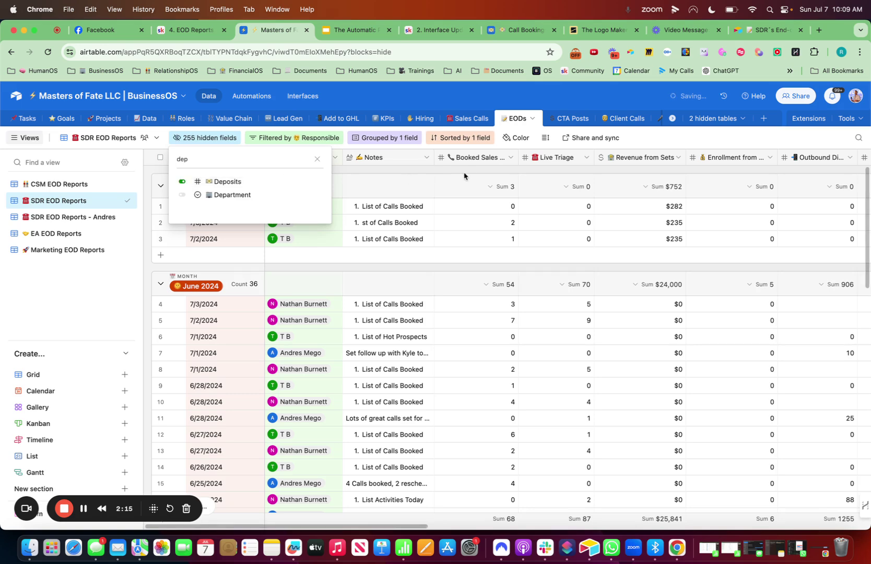
left_click(649, 259)
Drag Deposits to the left, then hide it again.
scroll(649, 258, "right", 10)
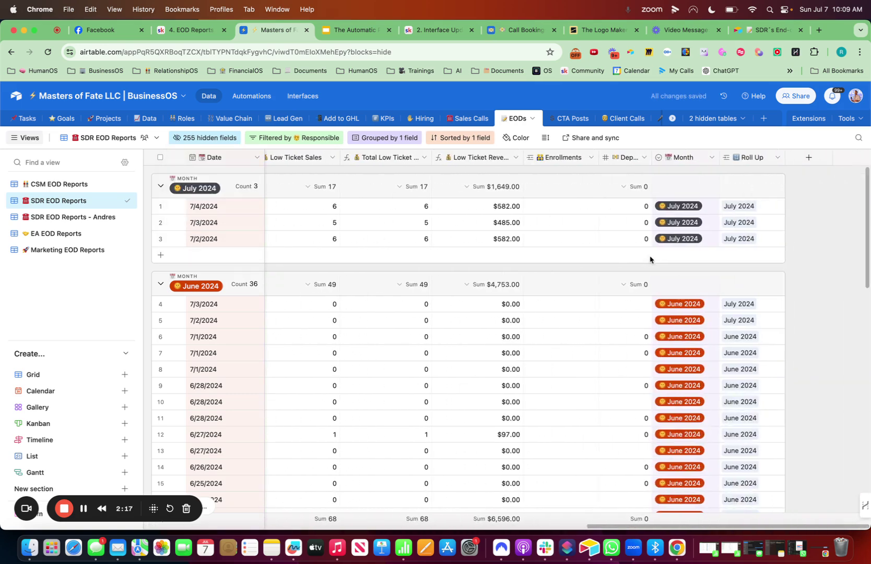
left_click_drag(627, 159, 516, 160)
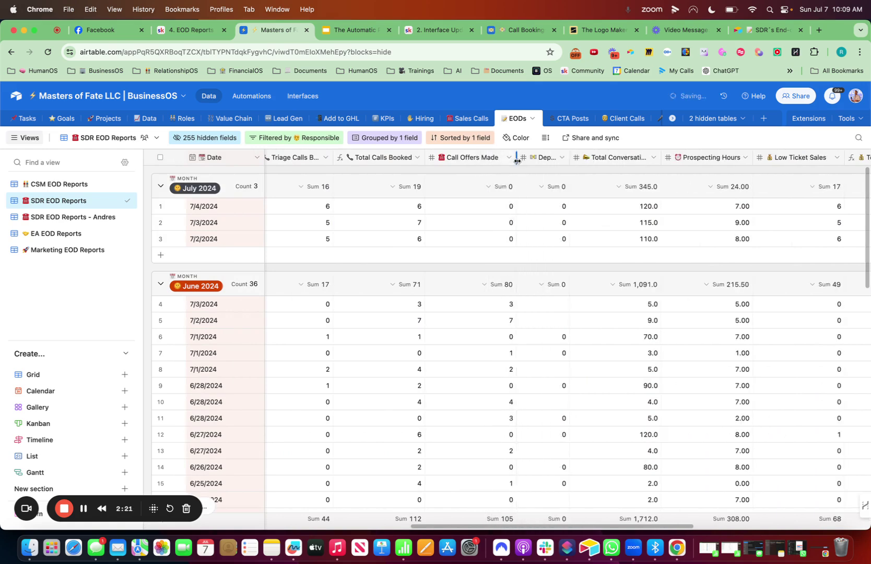
left_click(561, 158)
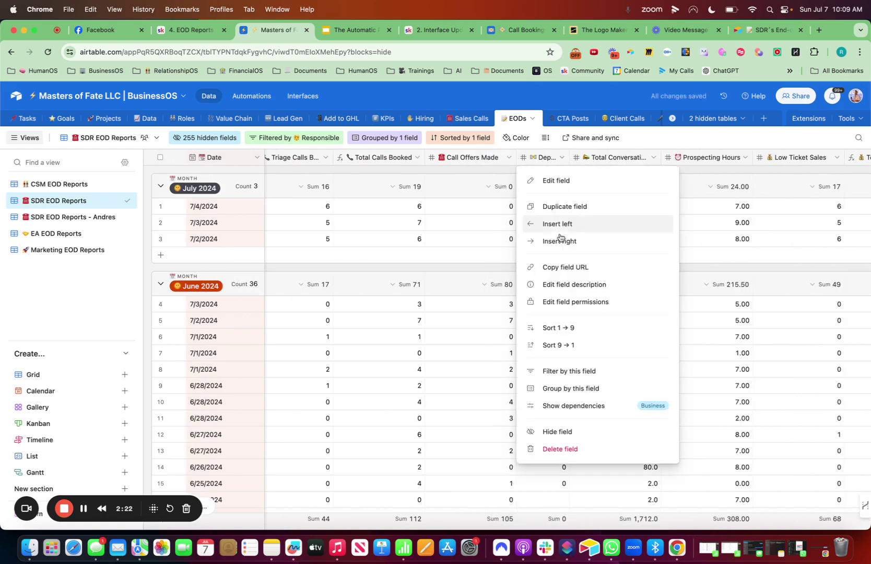
left_click(567, 432)
scroll(642, 362, "right", 10)
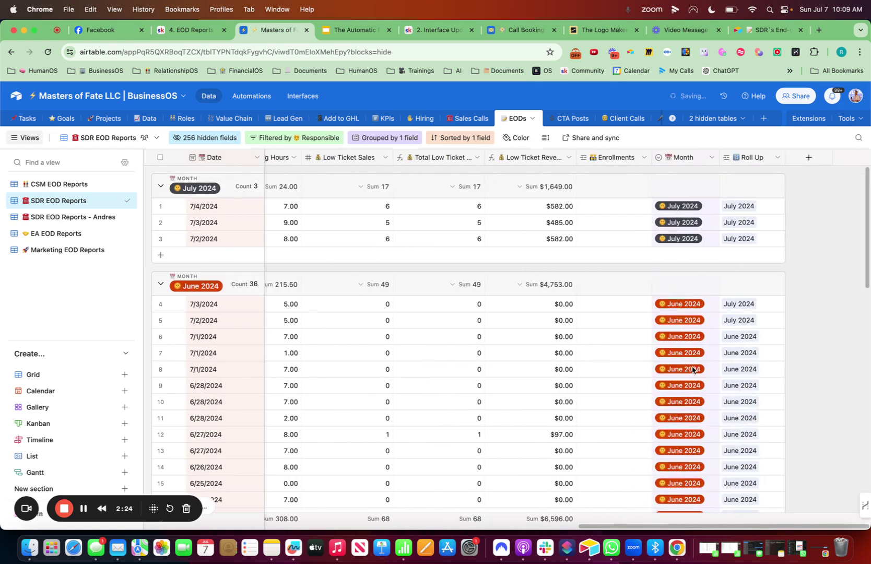
Create a '❌ Cancelled Calls' Number field and move it beside Call Offers Made.
left_click(804, 159)
key("ctrl+super+space")
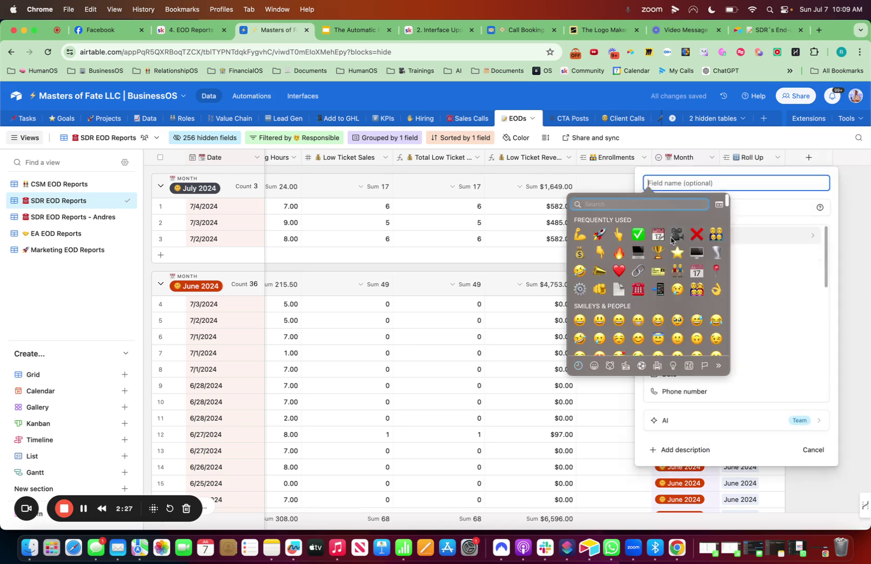
left_click(696, 235)
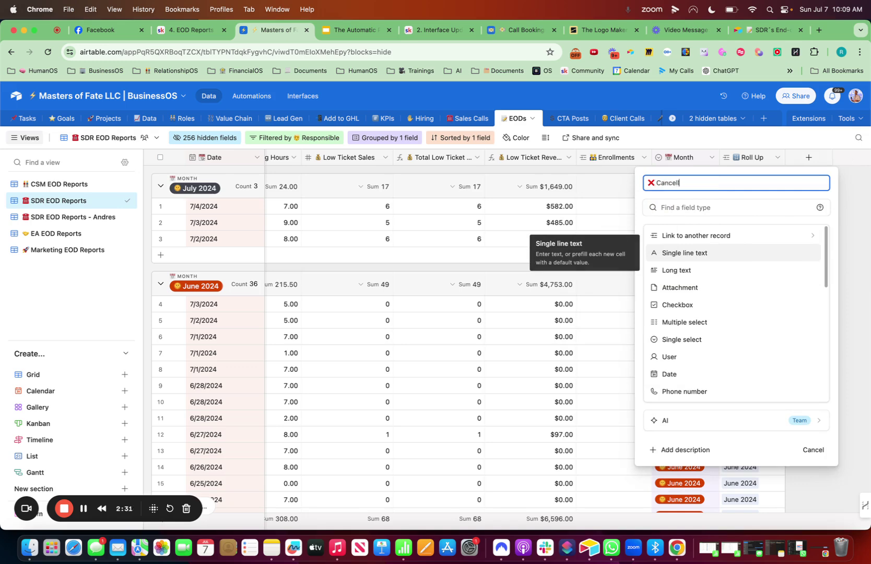
type("Cancelled Calls")
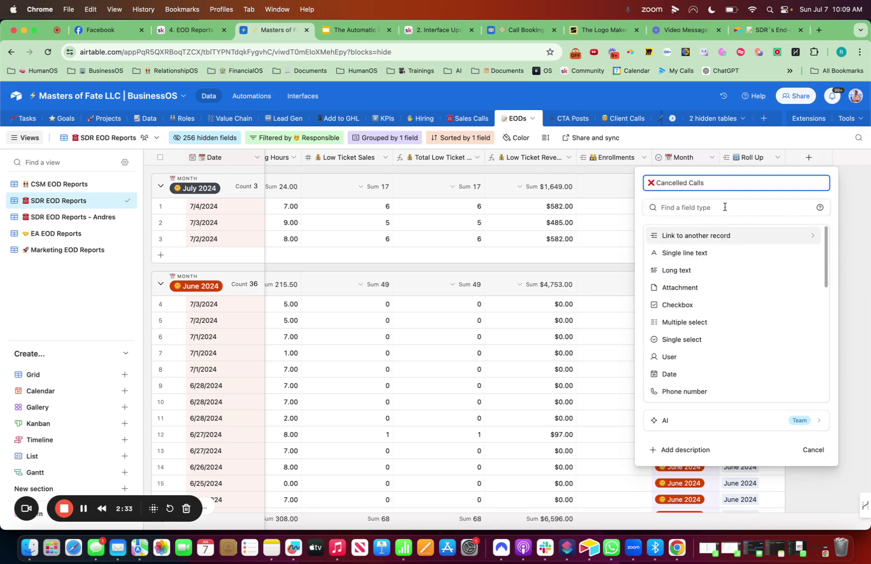
left_click(718, 208)
type("num")
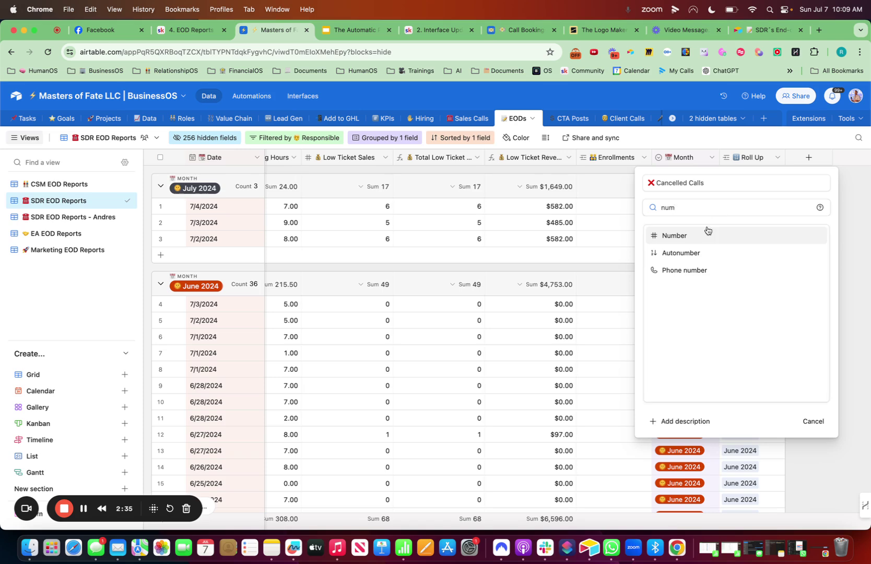
left_click(708, 232)
left_click(805, 476)
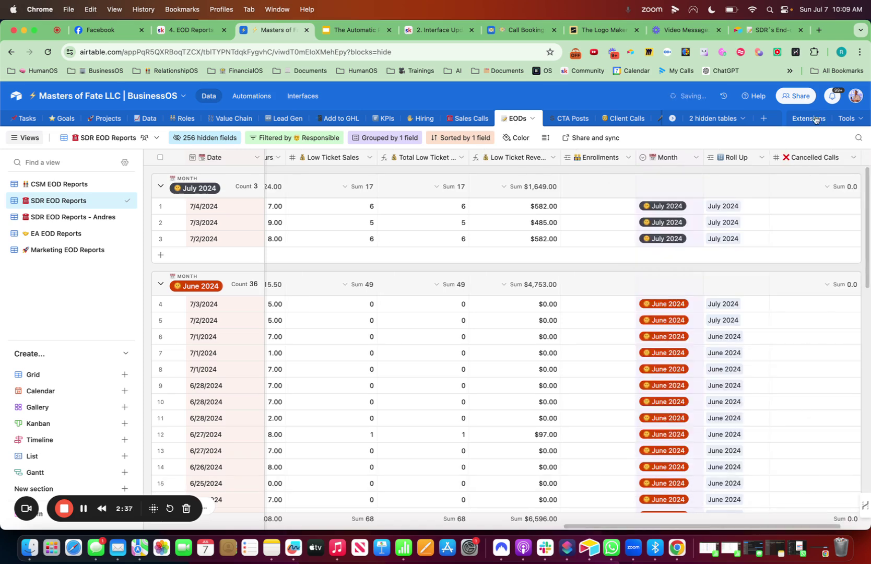
left_click_drag(803, 157, 669, 166)
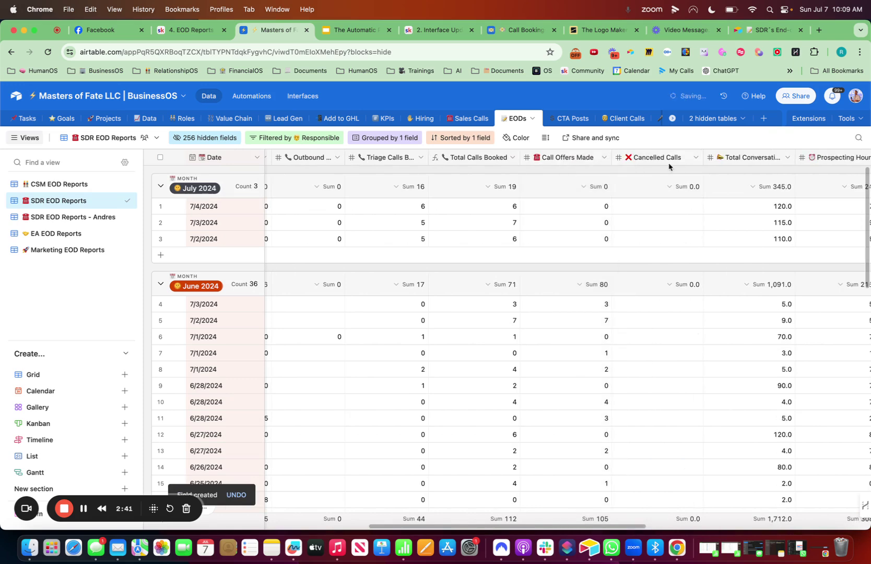
left_click(695, 158)
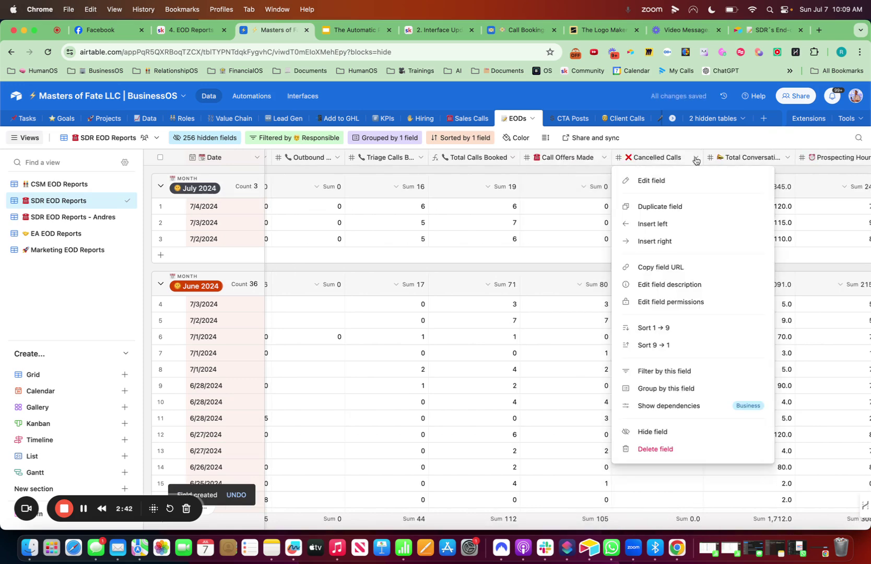
Hide Cancelled Calls from this view and scroll across the grid's columns to check.
left_click(647, 431)
scroll(404, 314, "left", 10)
scroll(404, 315, "right", 10)
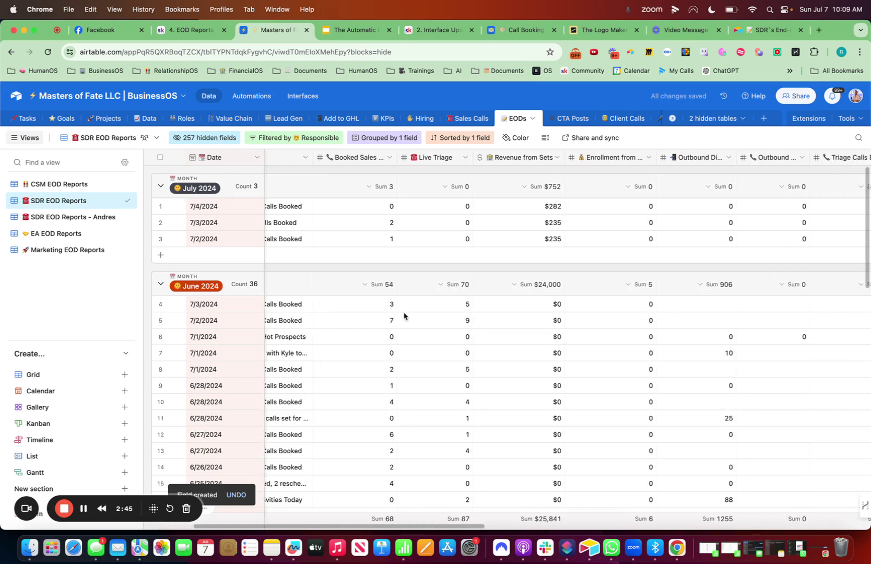
scroll(404, 315, "right", 8)
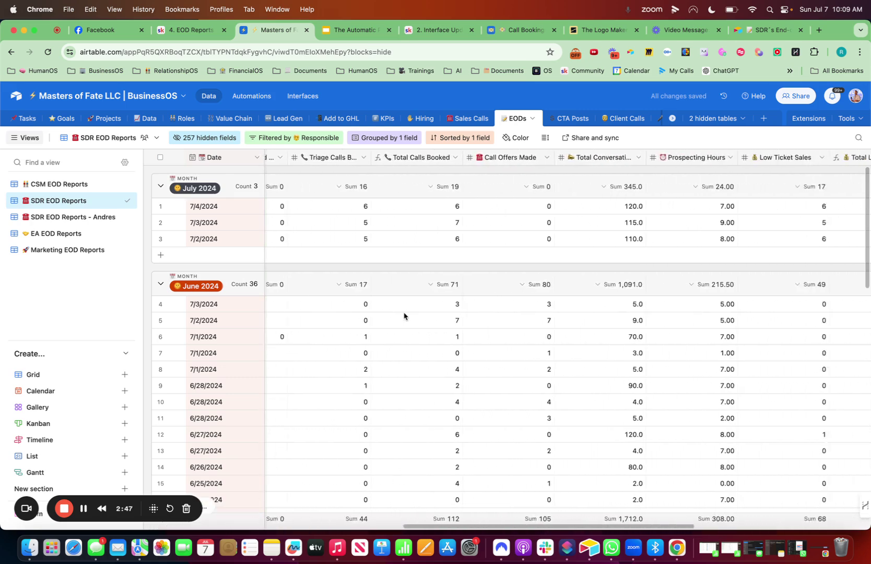
scroll(404, 315, "right", 8)
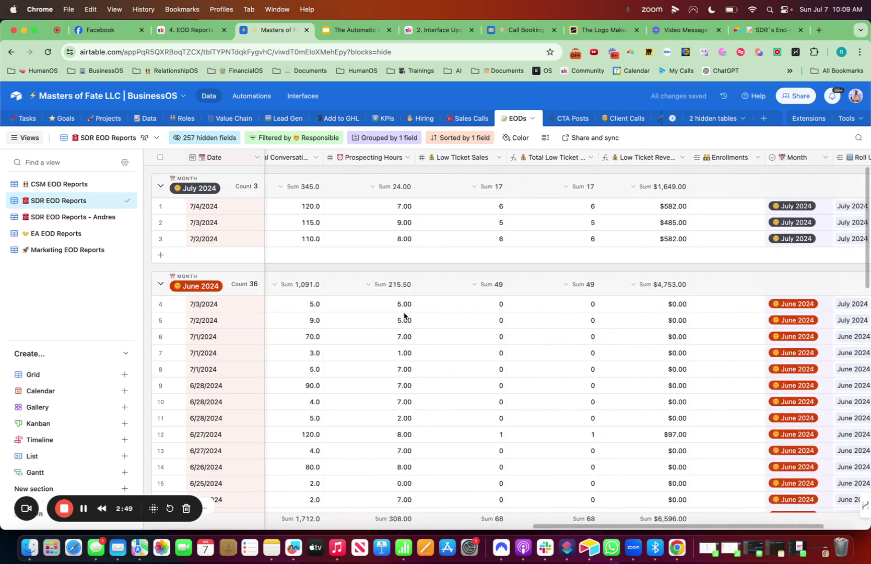
scroll(404, 315, "left", 15)
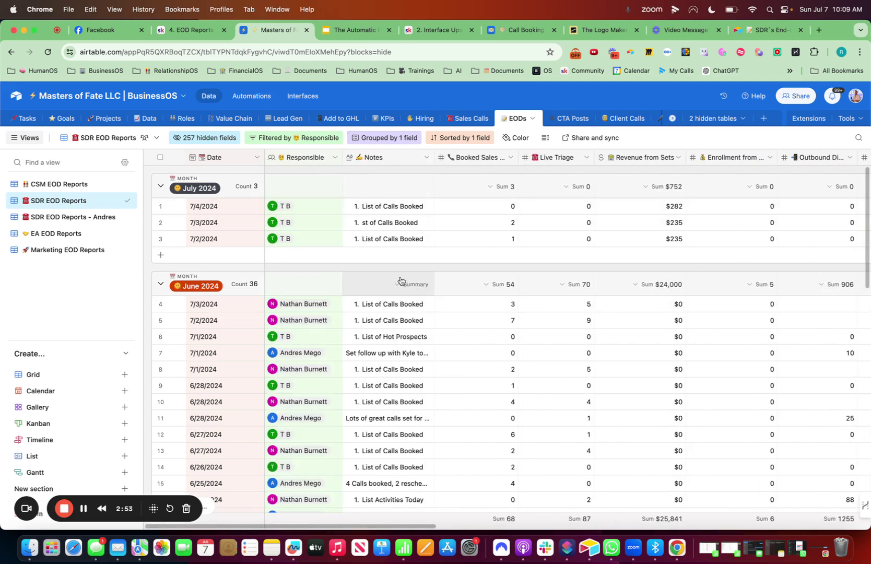
scroll(512, 235, "right", 10)
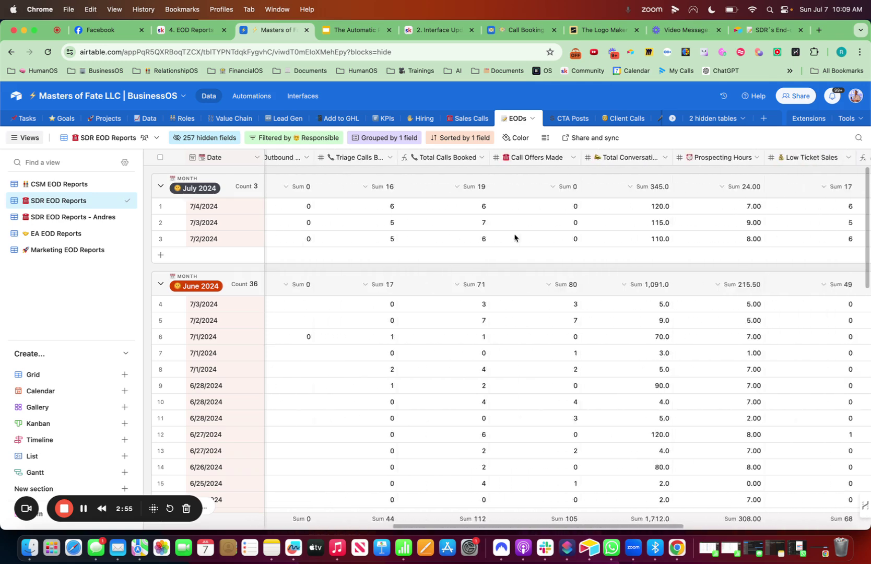
scroll(515, 238, "right", 8)
scroll(515, 237, "left", 3)
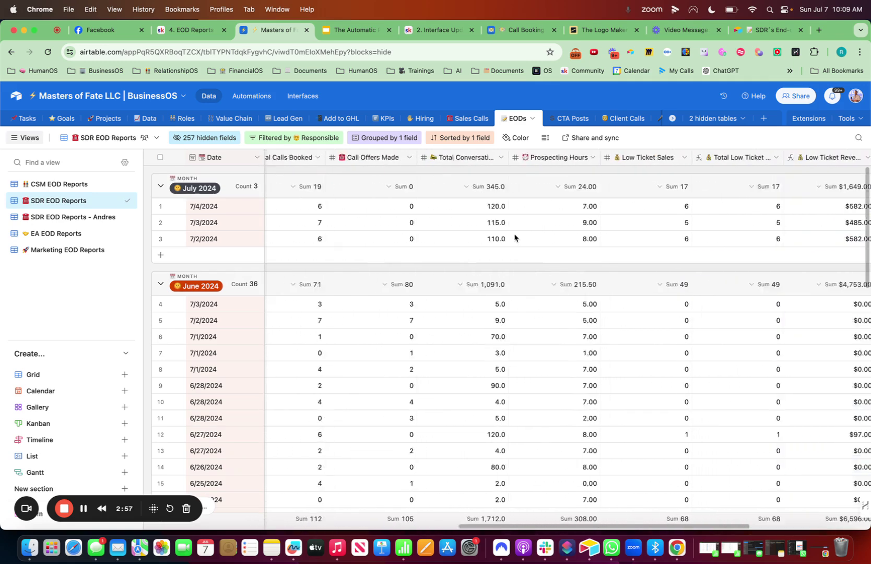
scroll(514, 238, "left", 15)
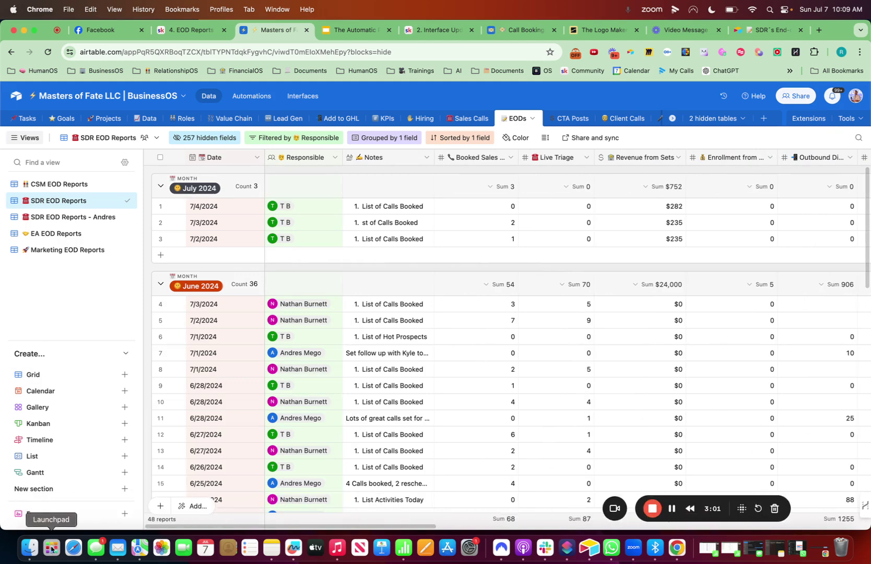
Create a new form view, drop Offers Made, then remove every field from the form.
mouse_move(52, 513)
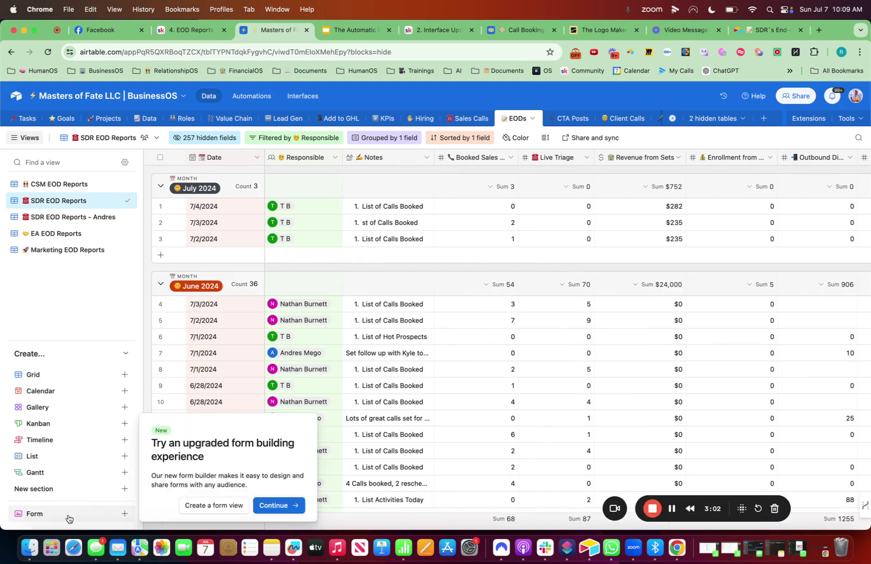
left_click(218, 505)
left_click(307, 502)
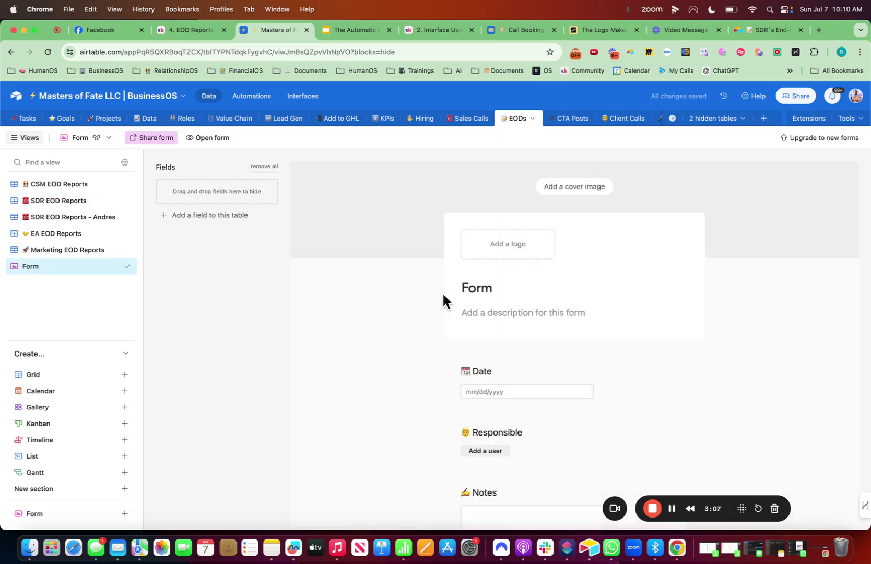
scroll(435, 405, "down", 15)
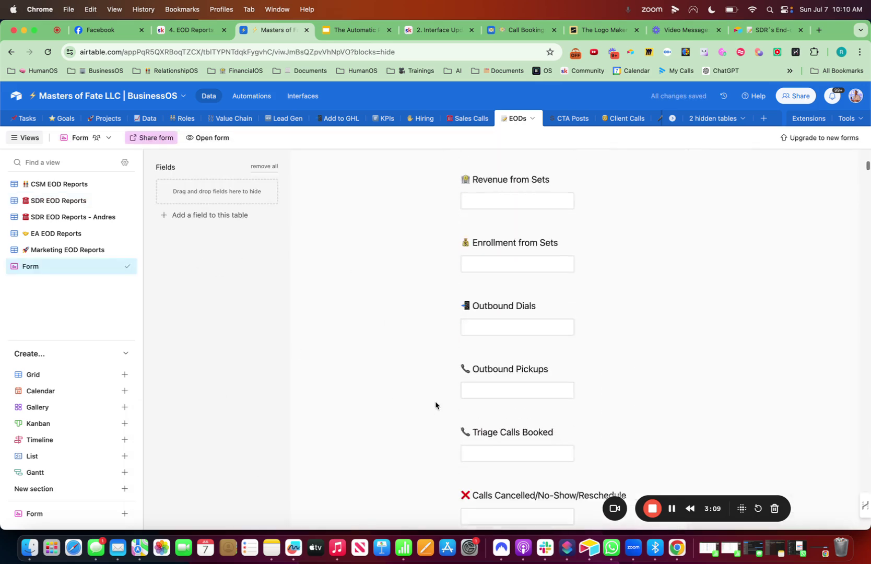
scroll(435, 405, "down", 18)
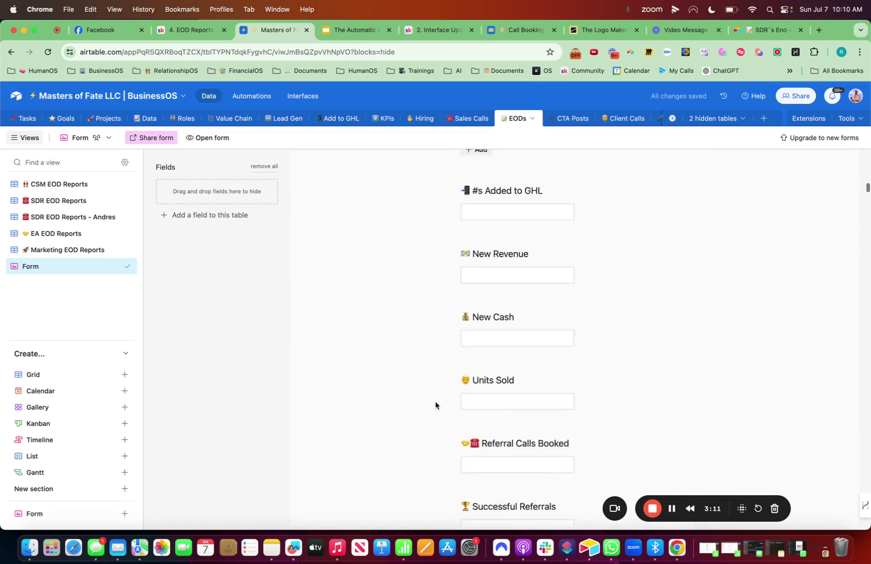
scroll(435, 405, "down", 10)
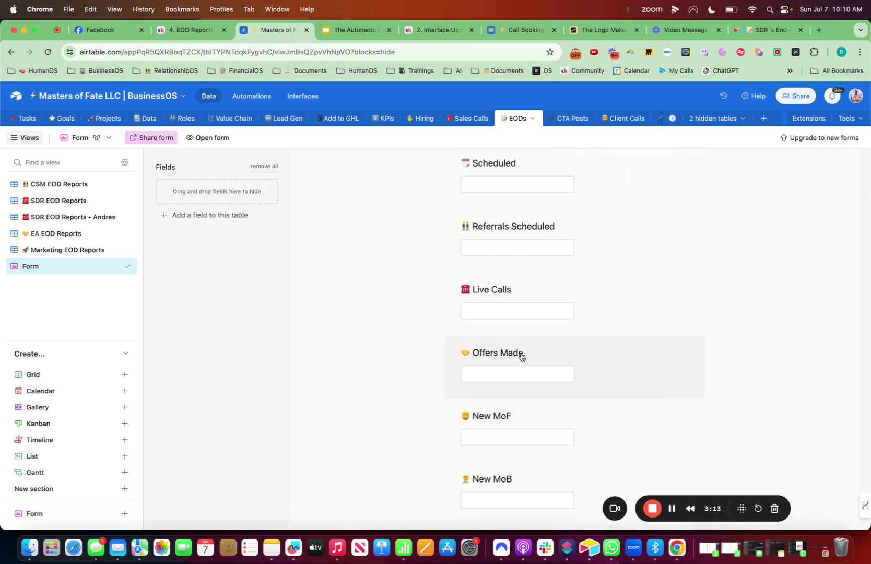
left_click_drag(521, 356, 212, 232)
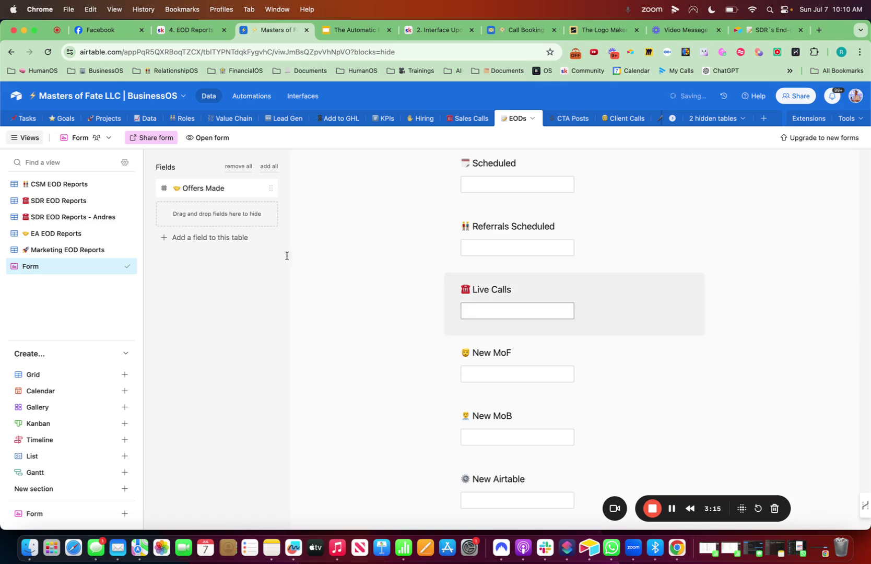
left_click(240, 167)
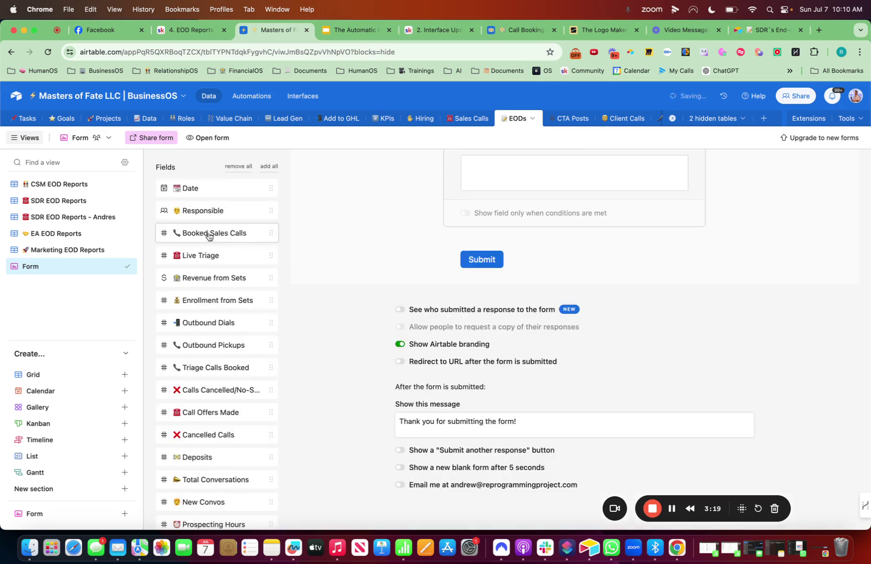
Try adding Live Triage and making Notes required, then take both off the form.
left_click(204, 256)
scroll(569, 250, "up", 2)
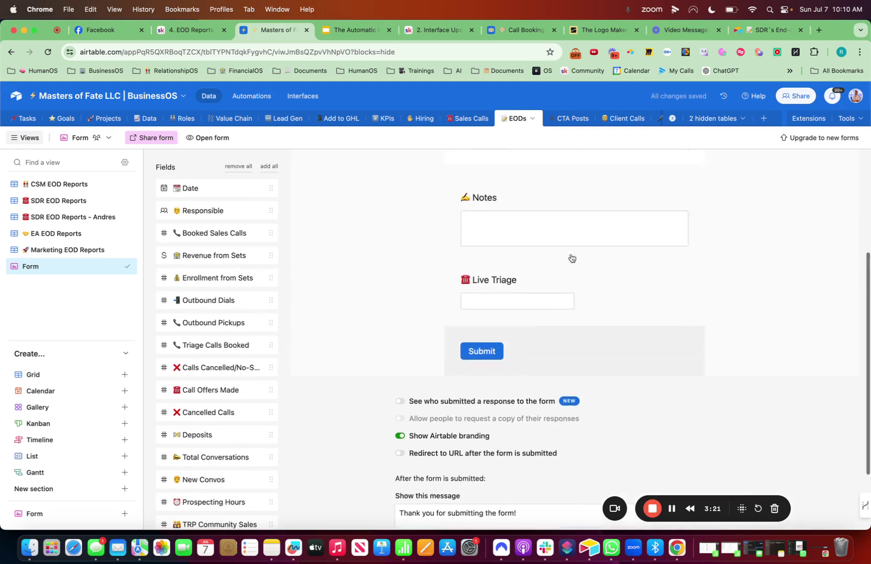
scroll(571, 258, "up", 3)
left_click(630, 233)
left_click(675, 223)
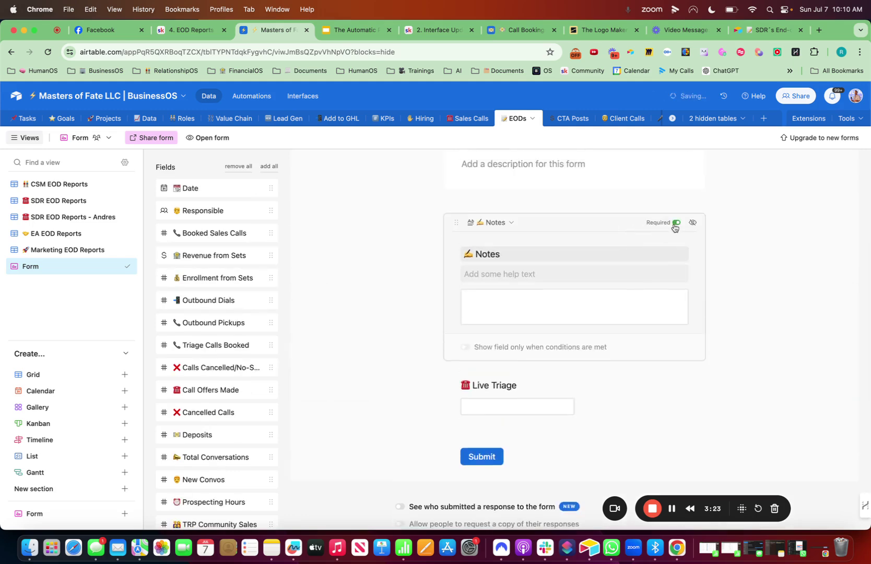
left_click(623, 391)
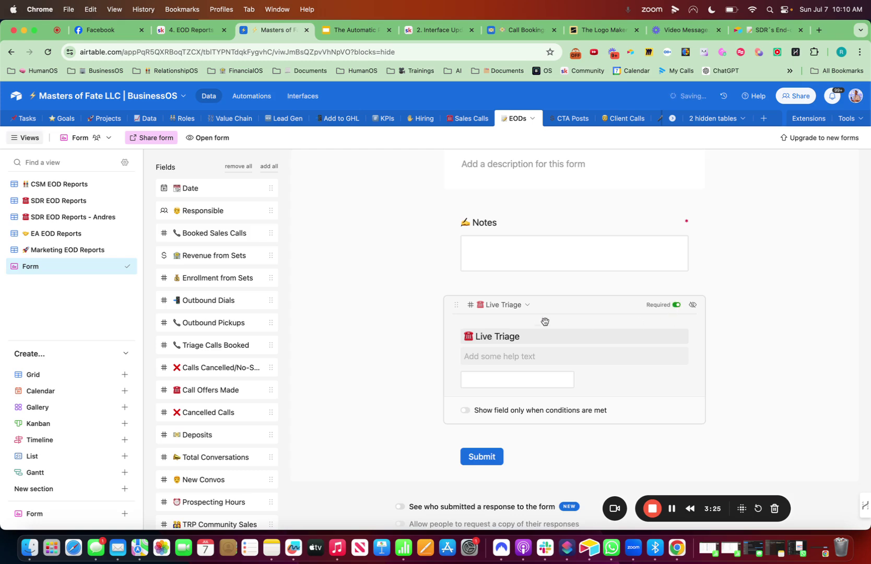
left_click_drag(545, 321, 272, 284)
left_click_drag(579, 222, 172, 233)
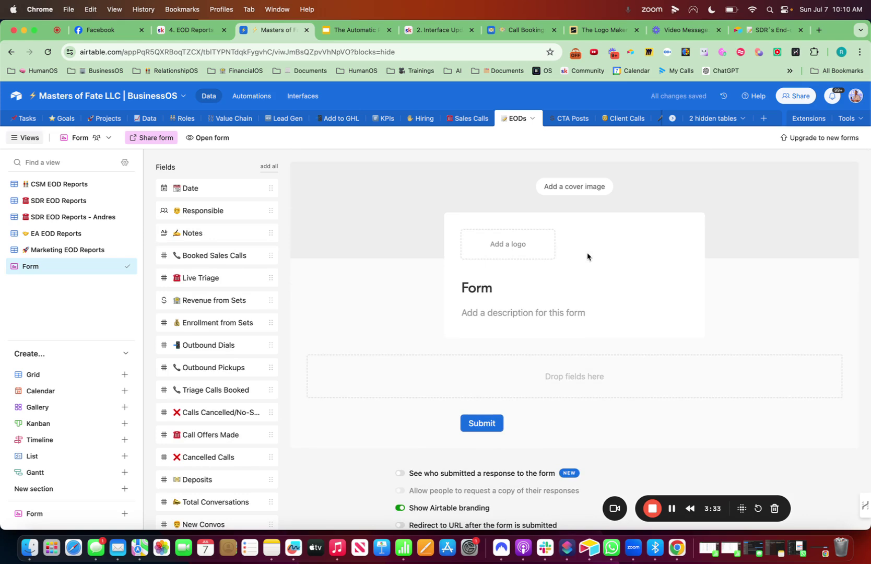
Start a new form and continue with the upgraded form builder.
mouse_move(117, 271)
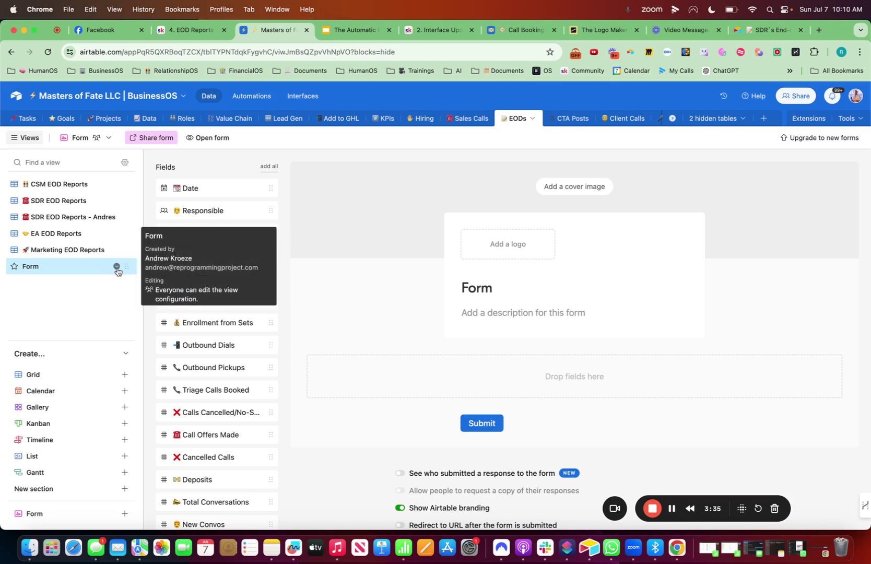
left_click(52, 512)
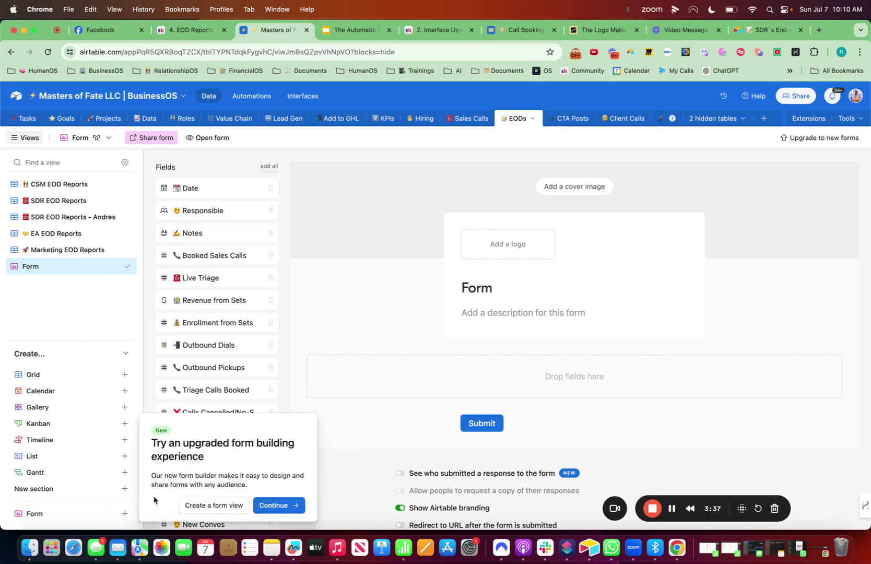
left_click(285, 509)
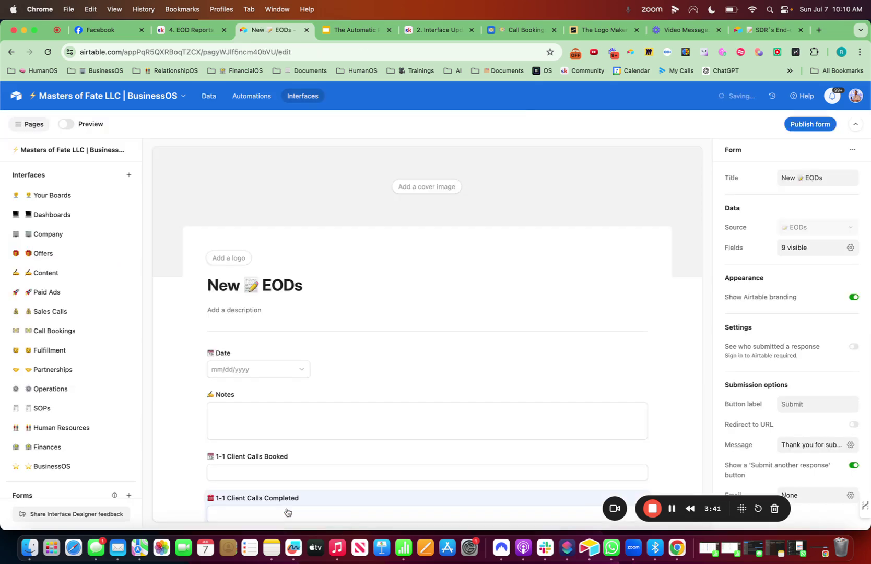
scroll(328, 367, "down", 10)
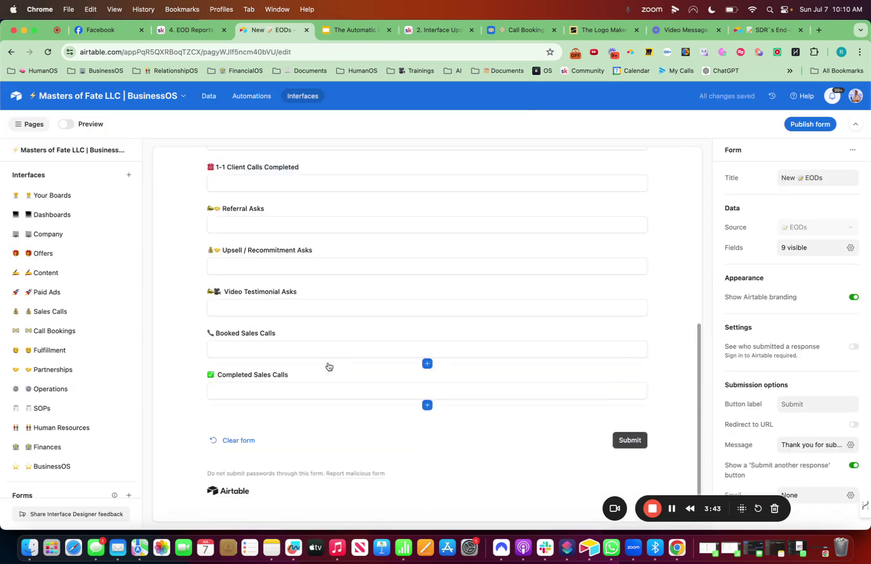
scroll(328, 366, "up", 5)
scroll(332, 366, "down", 5)
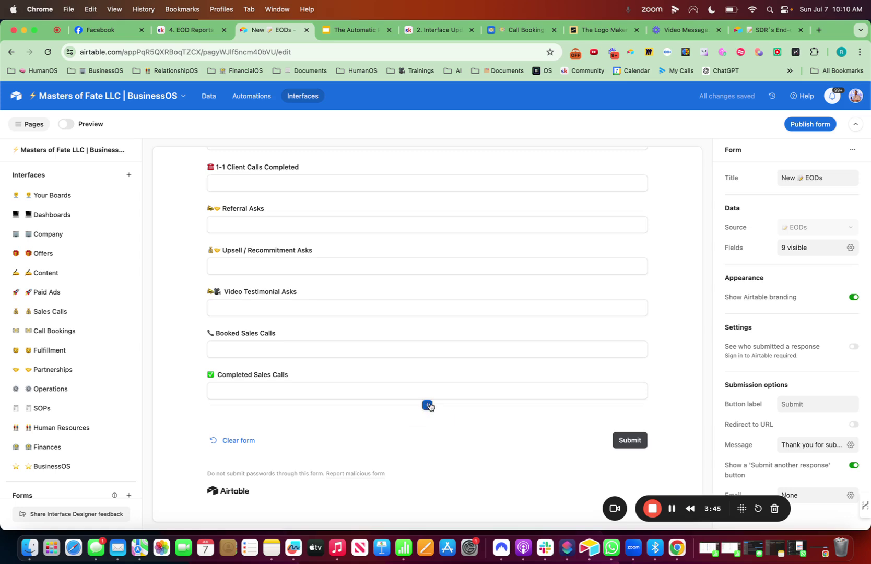
Add the Responsible and Month fields to the form.
left_click(427, 404)
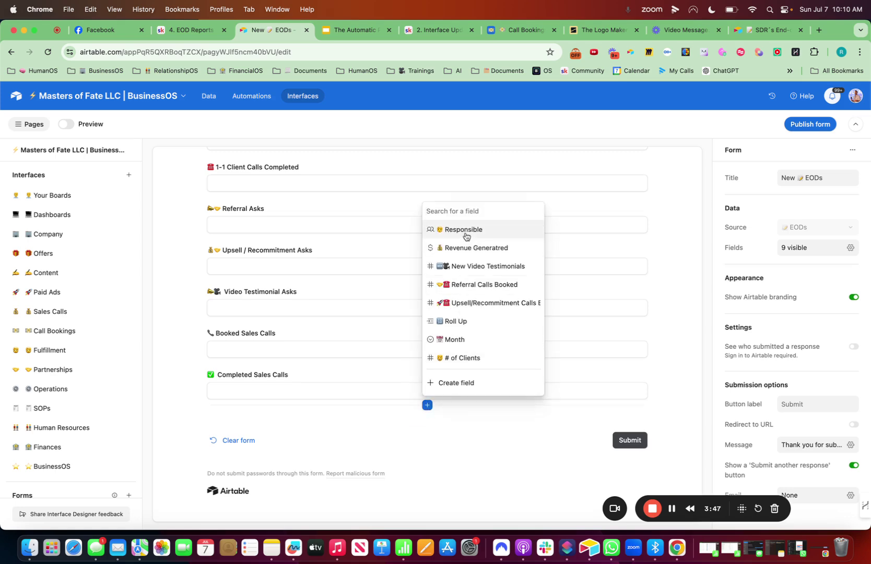
left_click(443, 232)
left_click(427, 405)
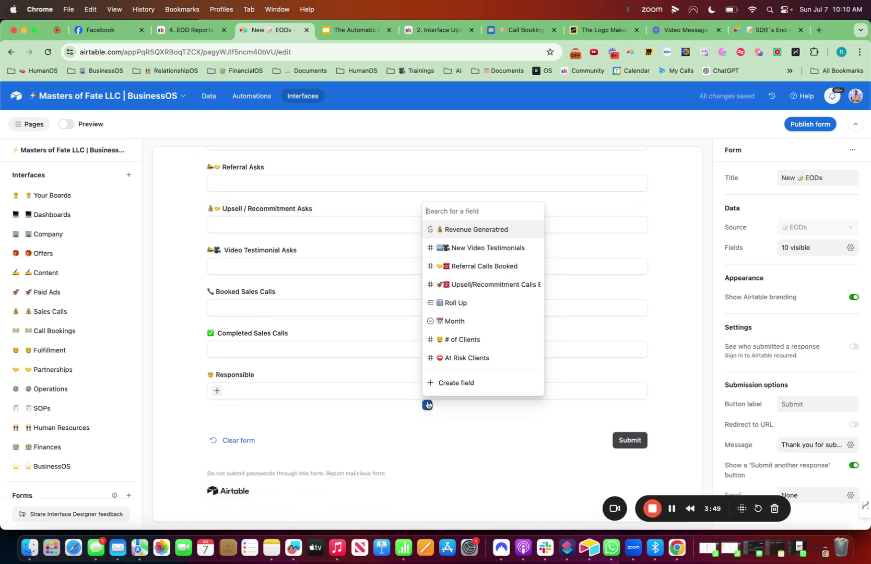
left_click(457, 317)
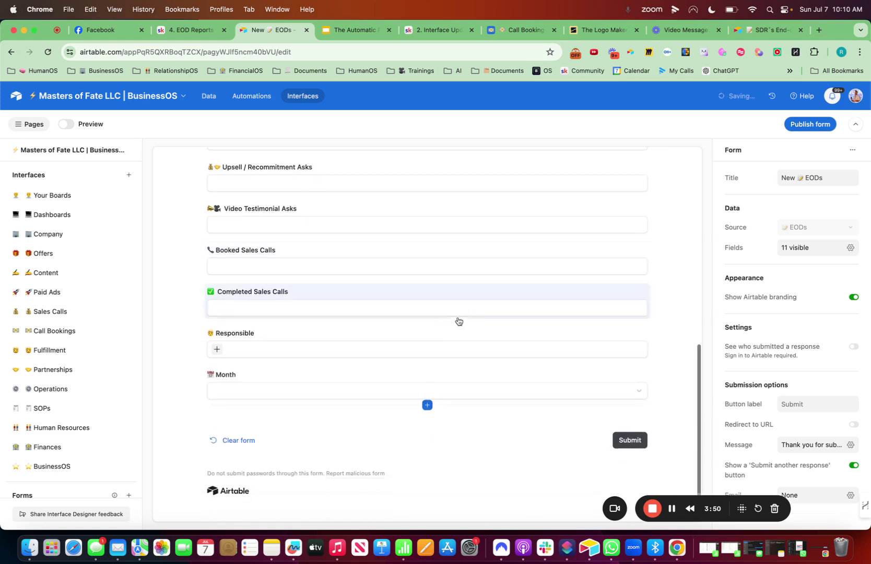
Remove Responsible and Month again, leaving the original nine fields.
left_click(633, 336)
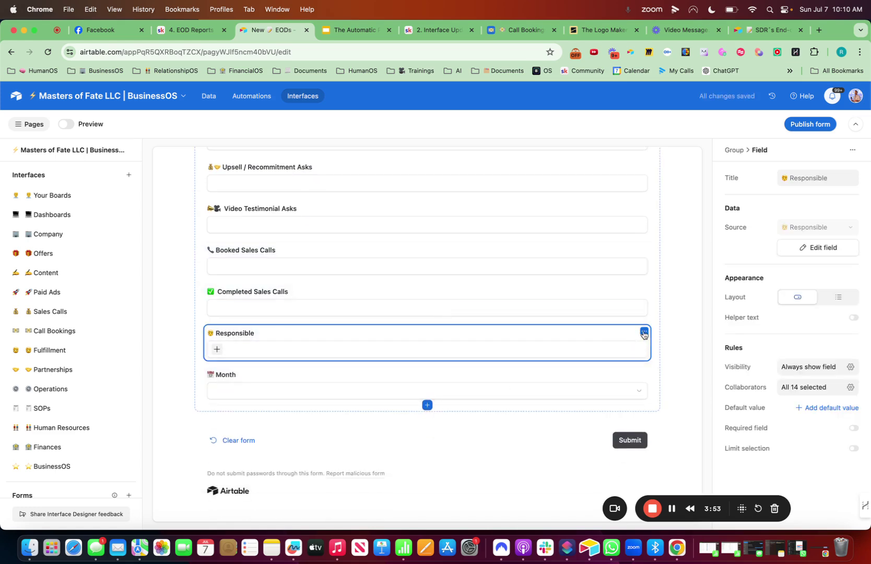
left_click(644, 333)
left_click(591, 352)
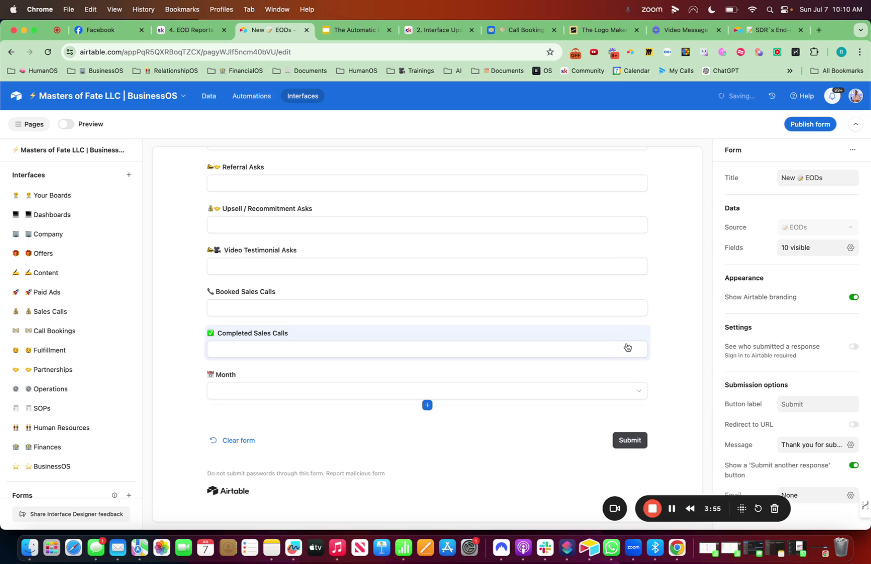
left_click(642, 376)
left_click(644, 373)
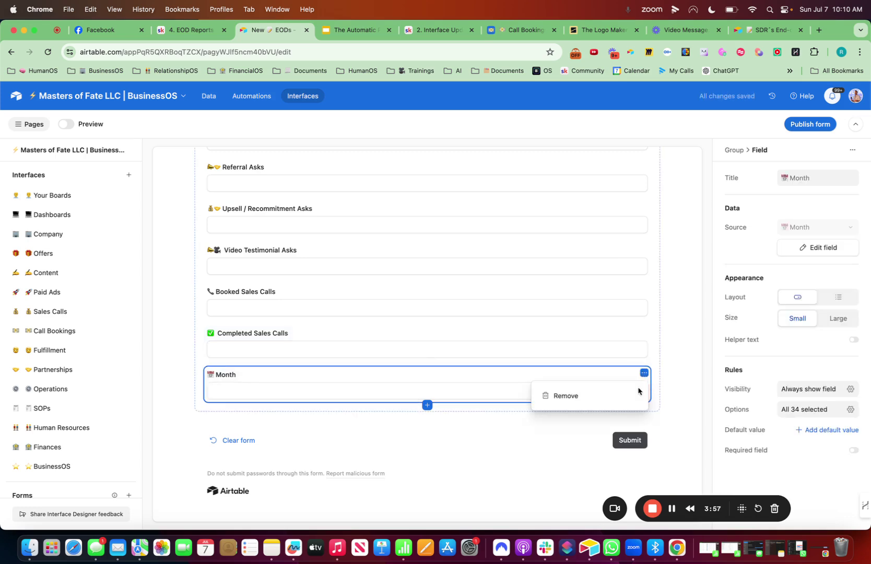
left_click(607, 401)
scroll(465, 336, "up", 10)
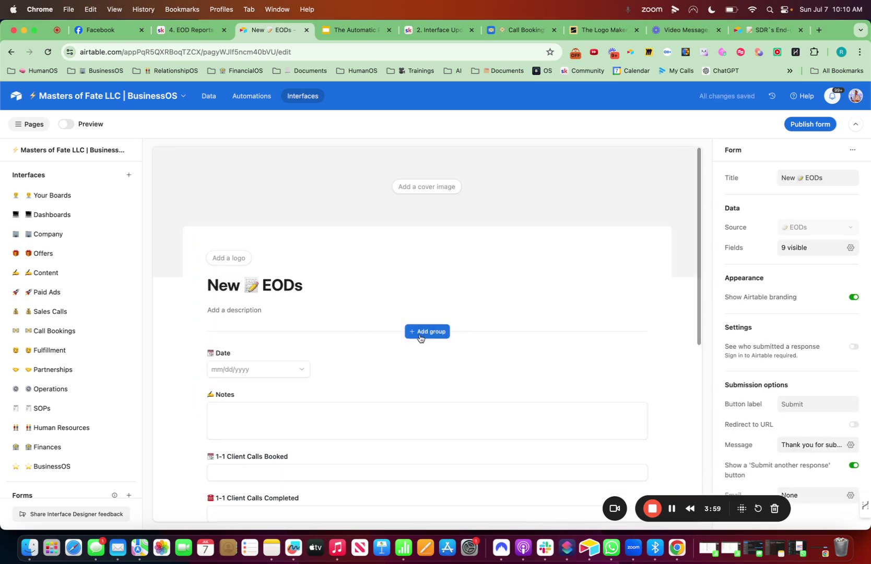
scroll(69, 349, "down", 4)
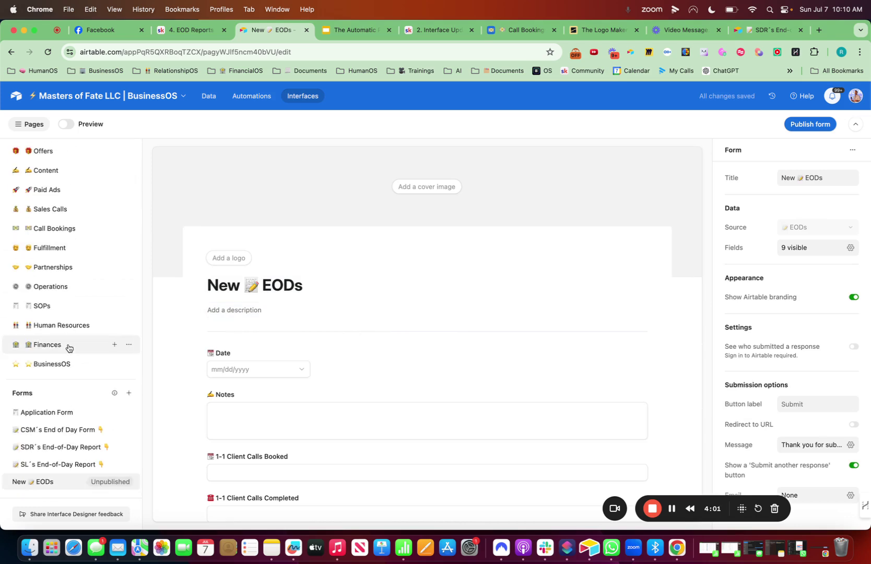
left_click(65, 448)
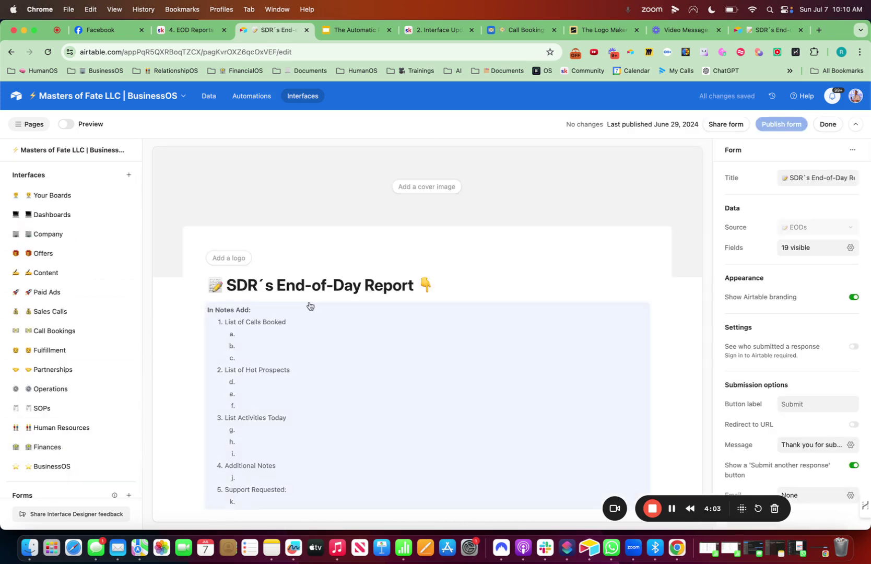
scroll(429, 271, "down", 3)
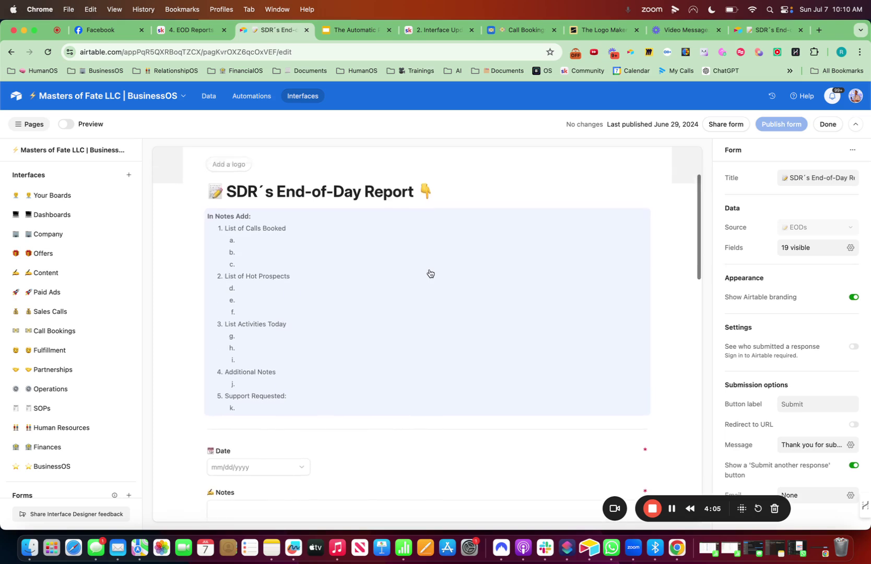
scroll(429, 272, "up", 2)
scroll(334, 272, "down", 2)
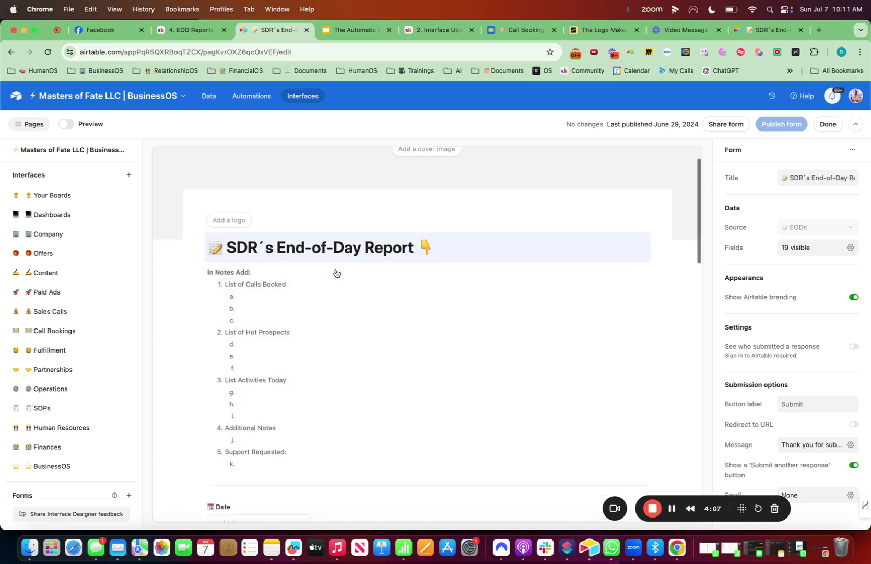
scroll(266, 293, "down", 4)
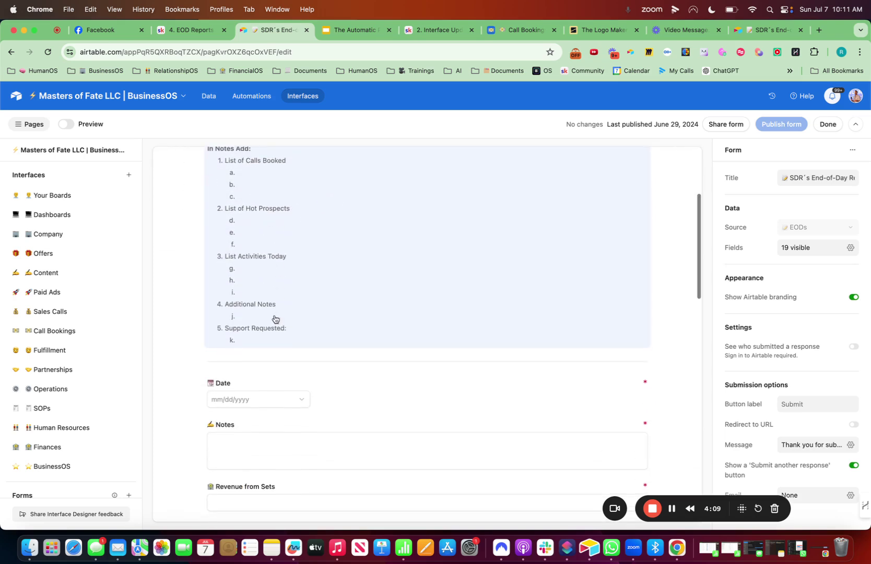
scroll(272, 295, "down", 5)
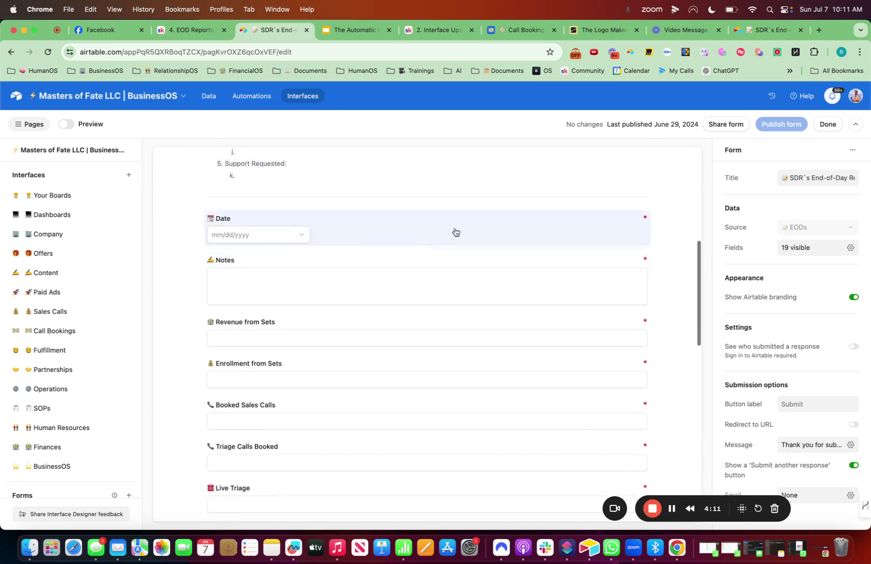
scroll(359, 299, "down", 7)
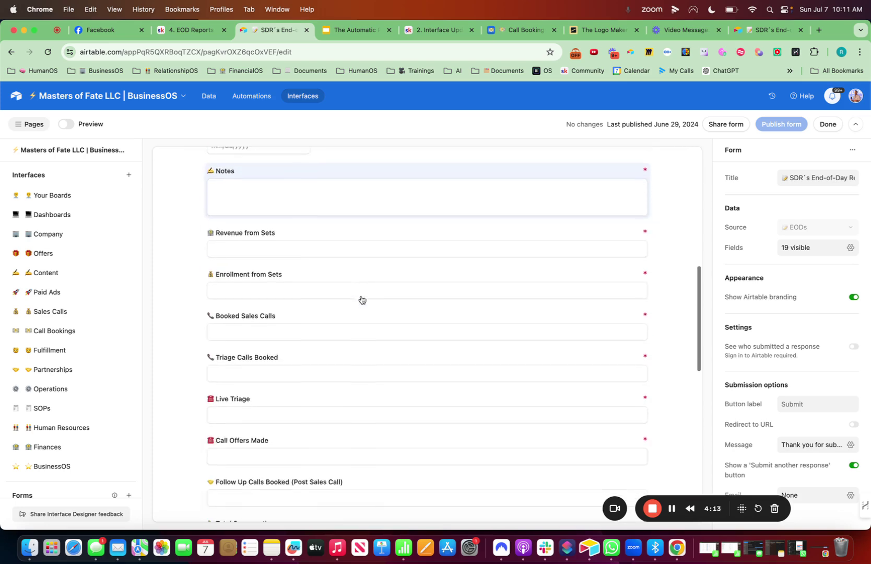
scroll(330, 224, "down", 14)
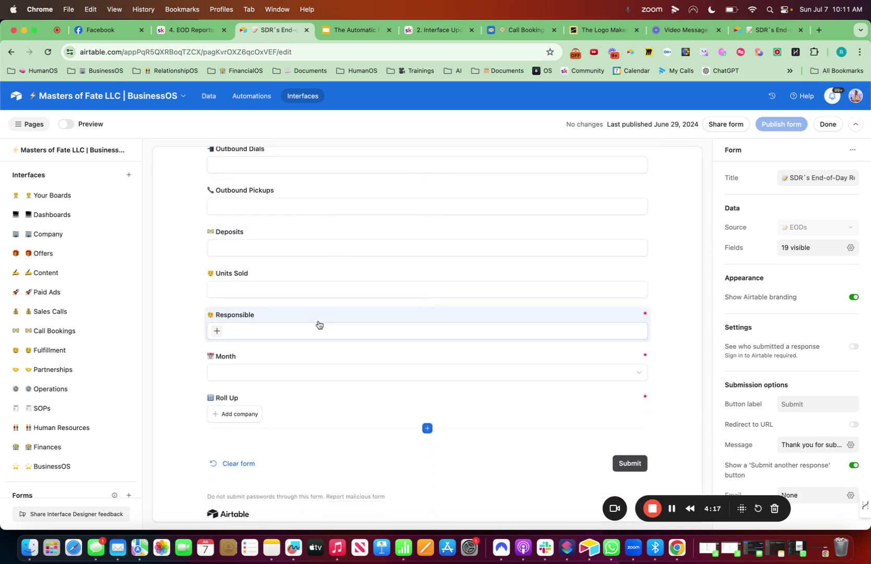
scroll(332, 329, "down", 1)
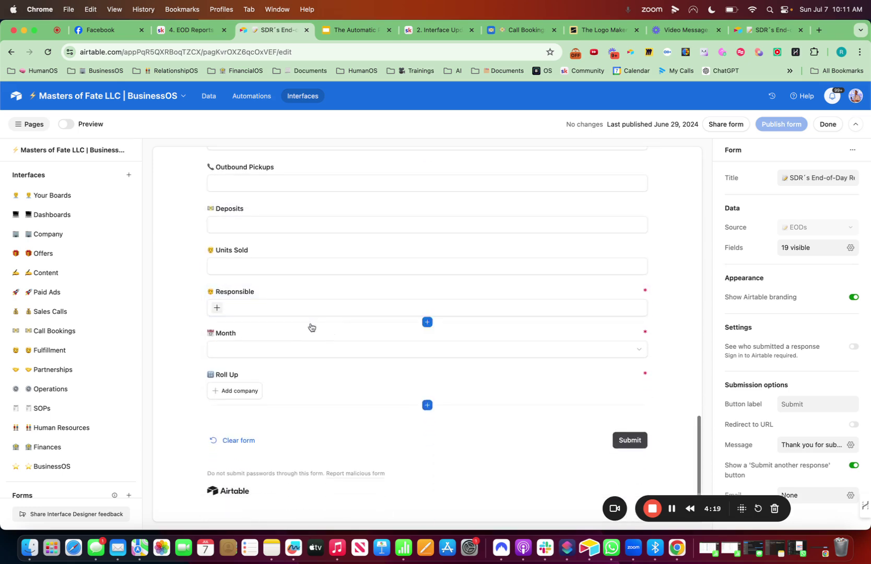
left_click(303, 343)
left_click(298, 355)
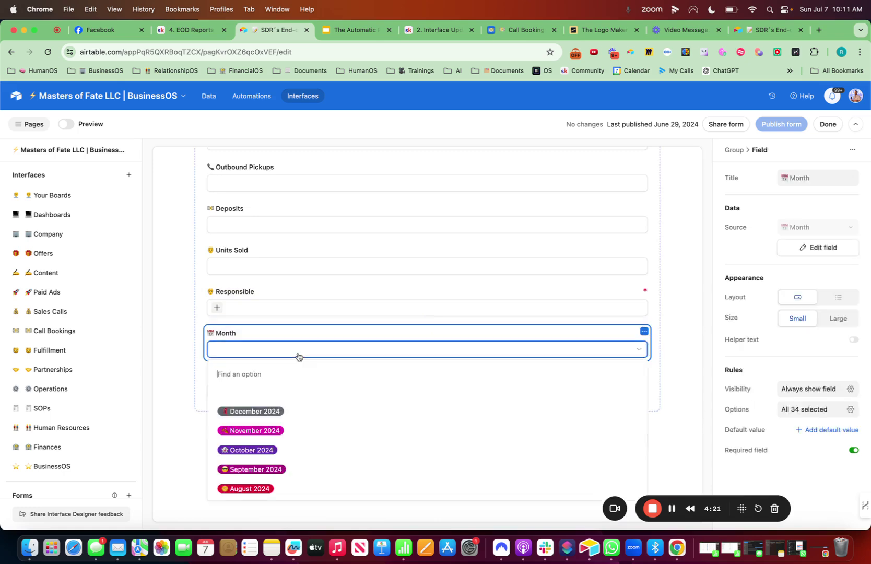
left_click(171, 356)
left_click(271, 384)
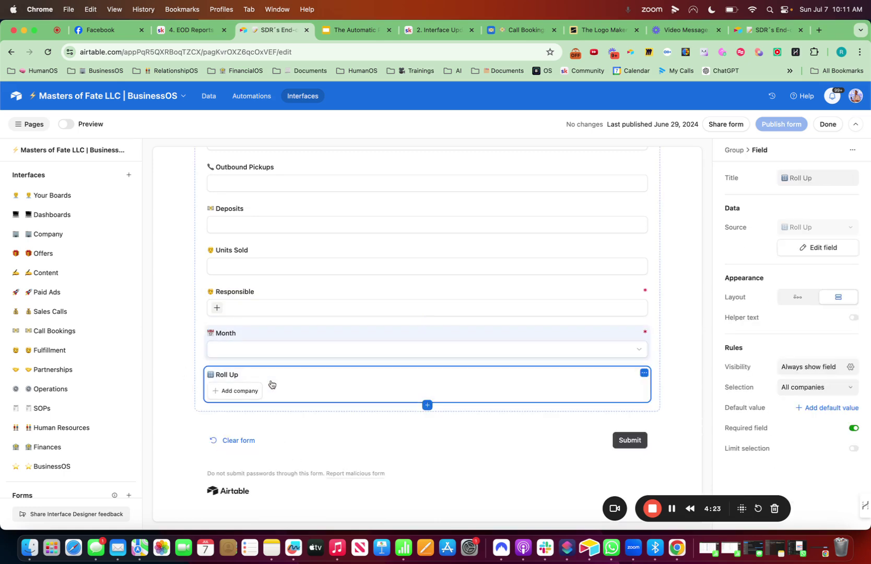
left_click(246, 391)
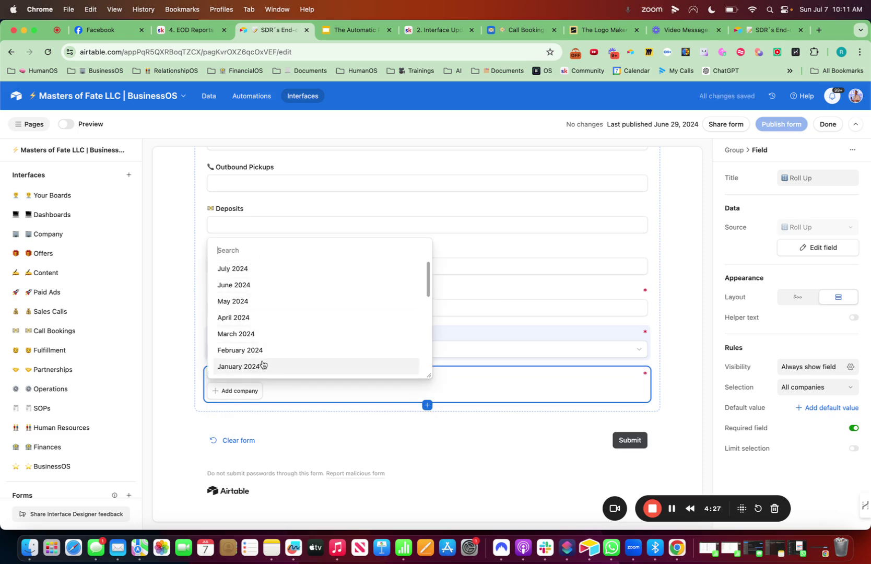
left_click(174, 287)
left_click(175, 287)
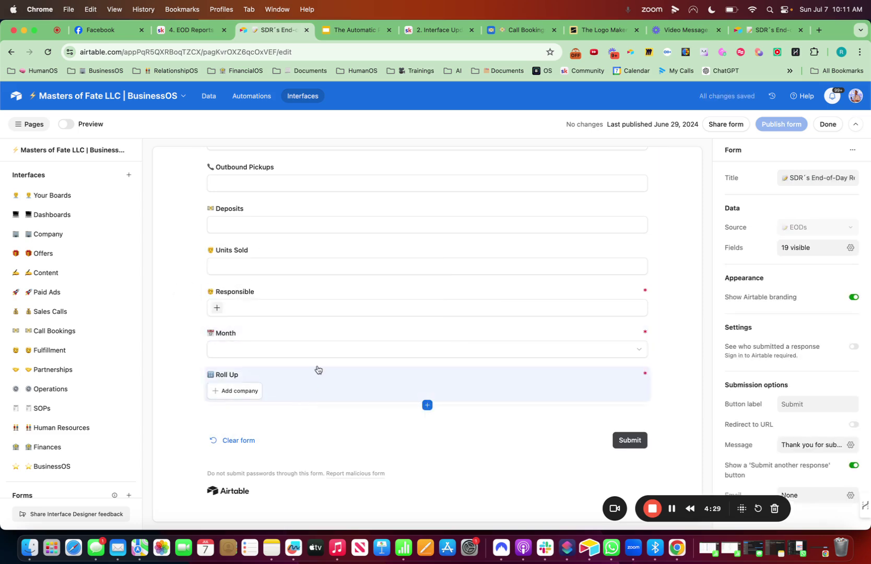
scroll(342, 320, "up", 20)
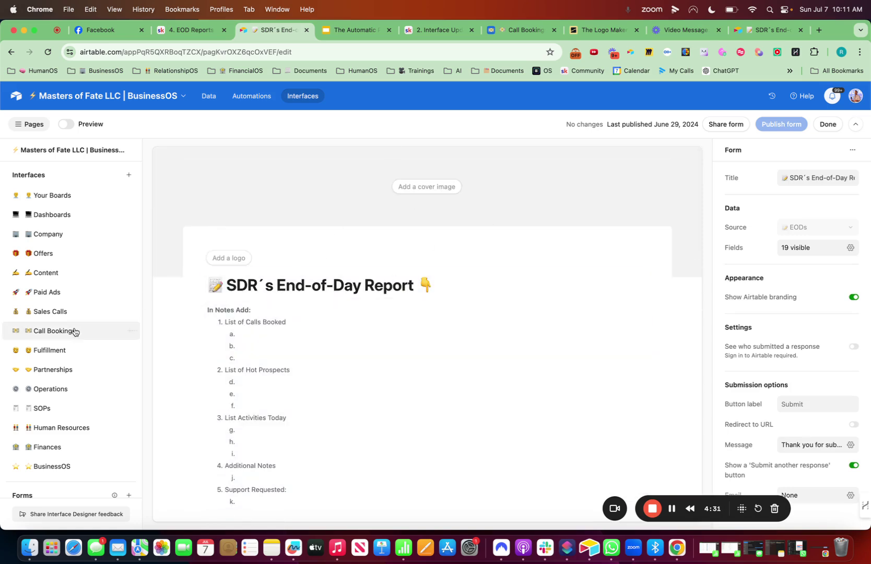
Open the CSM´s End of Day Form, scroll through its 18 fields, and select its title.
scroll(72, 330, "down", 4)
left_click(52, 429)
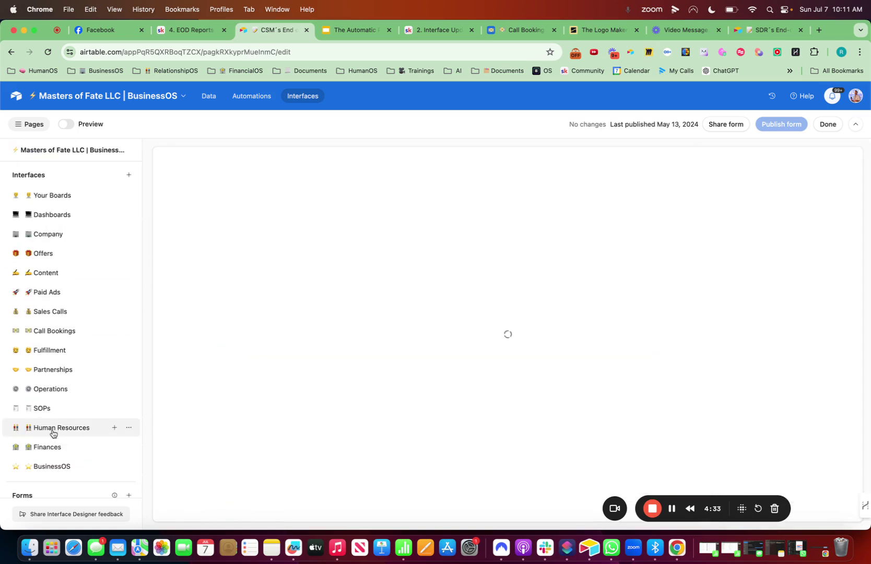
scroll(355, 328, "down", 3)
scroll(355, 327, "down", 15)
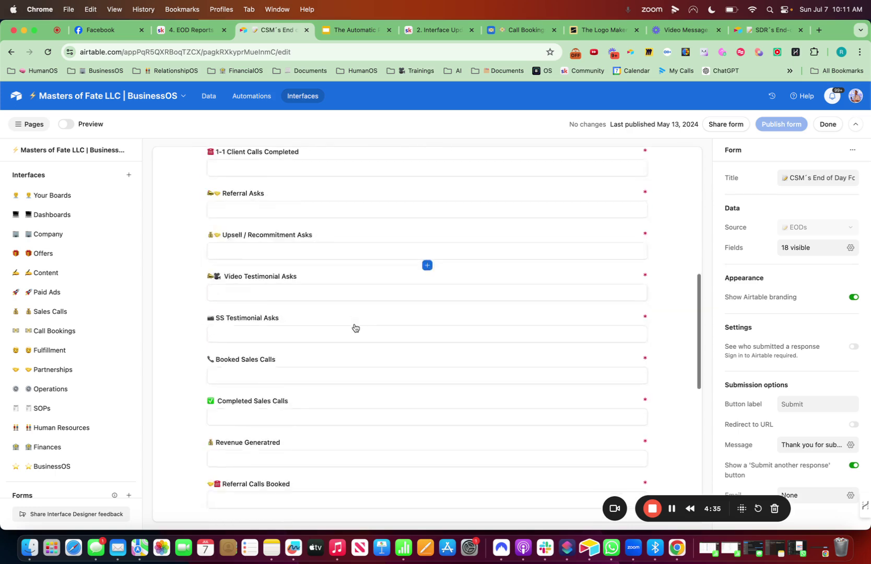
scroll(355, 328, "up", 20)
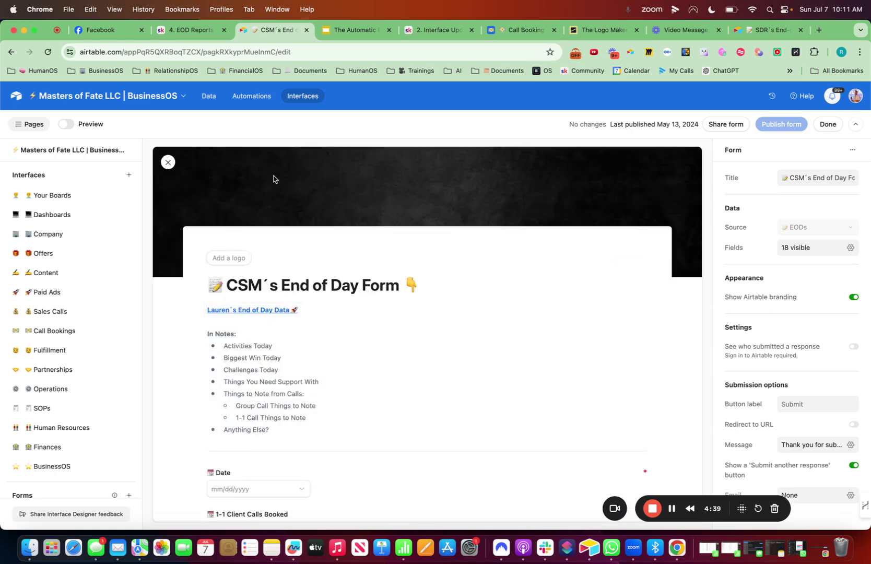
scroll(84, 346, "down", 3)
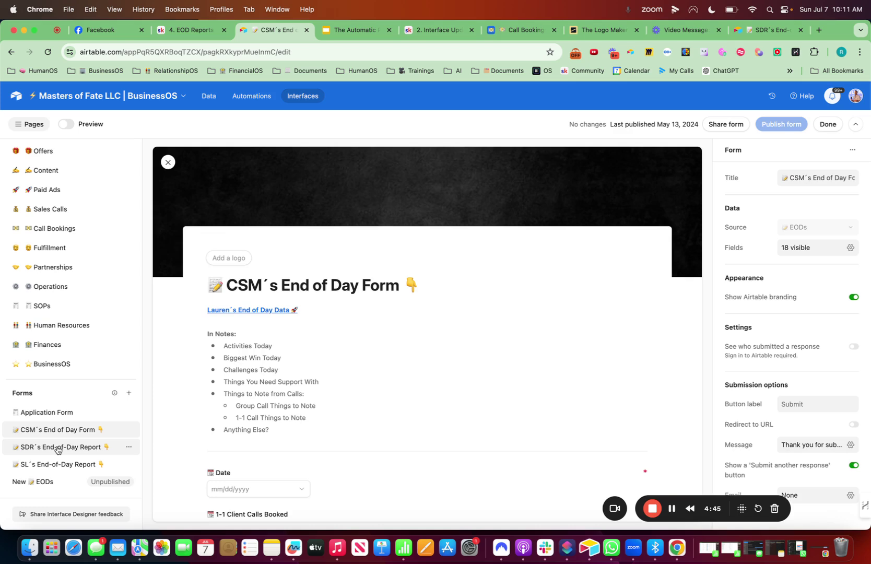
left_click(447, 288)
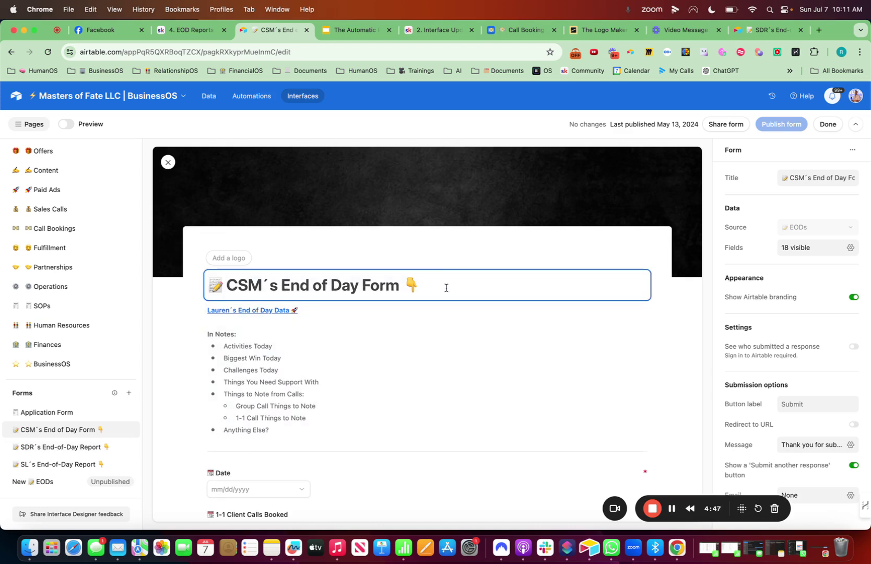
Find the 'eod' automations and open SDR EOD Forms.
left_click(265, 98)
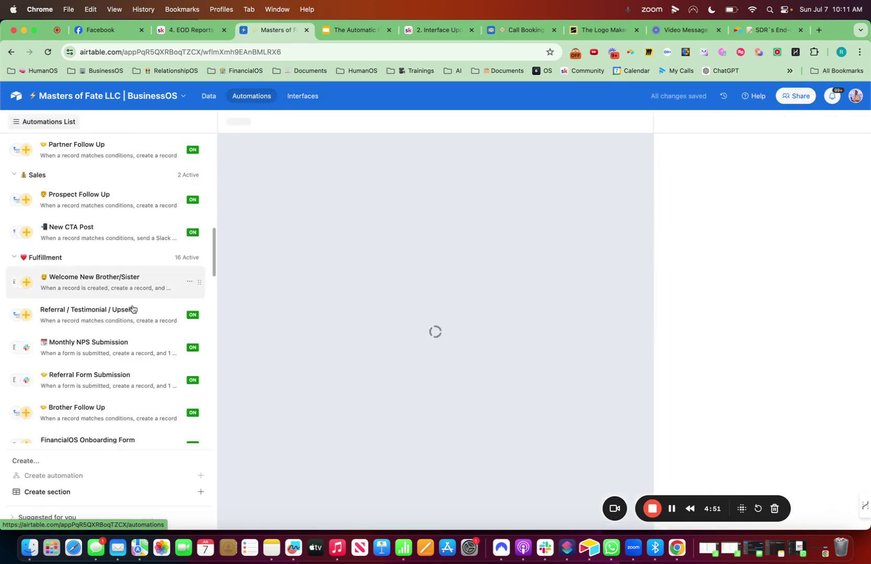
key("super+f")
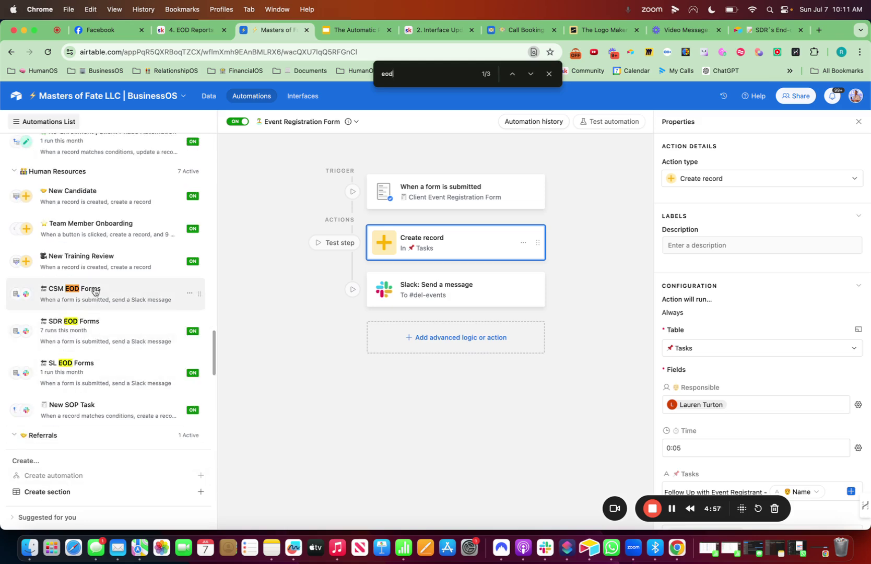
left_click(96, 334)
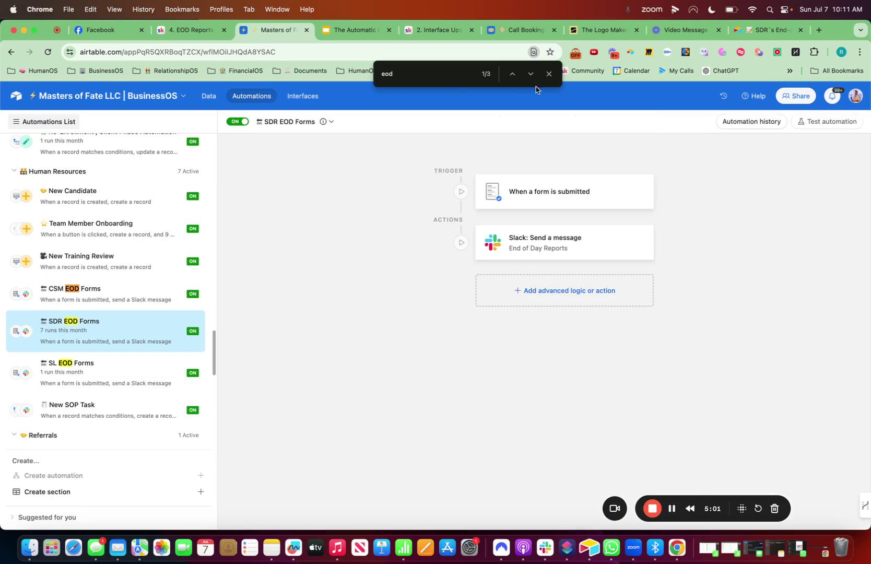
left_click(550, 72)
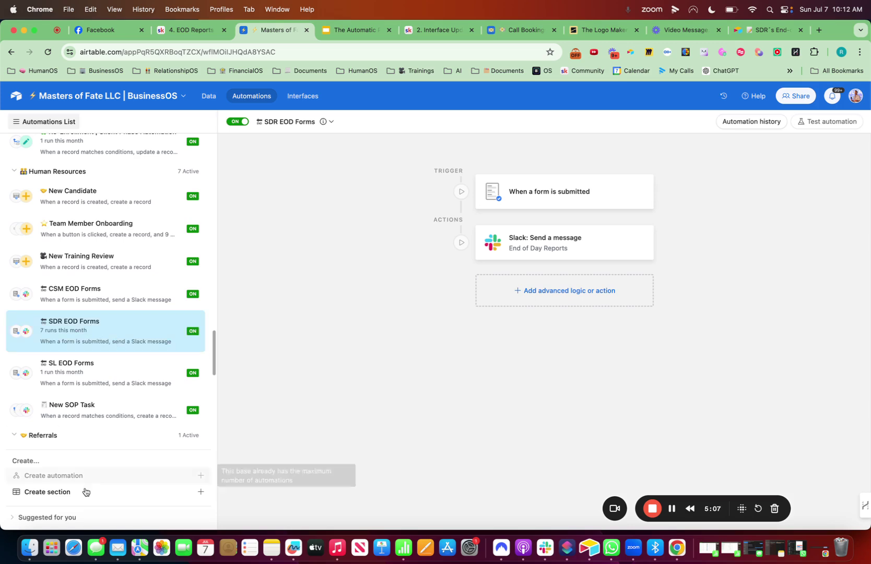
Confirm the trigger watches the EODs table and the SDR´s End-of-Day Report form.
left_click(559, 196)
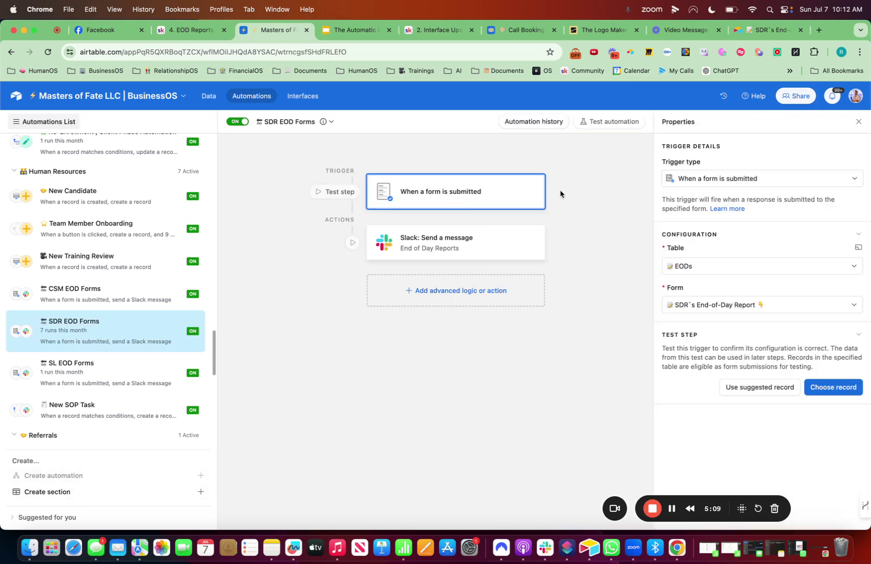
left_click(687, 270)
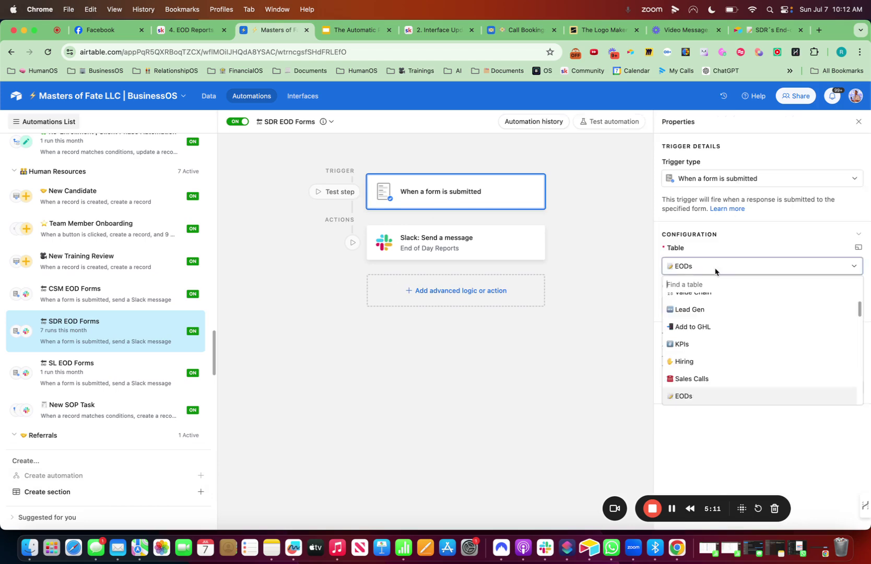
left_click(718, 249)
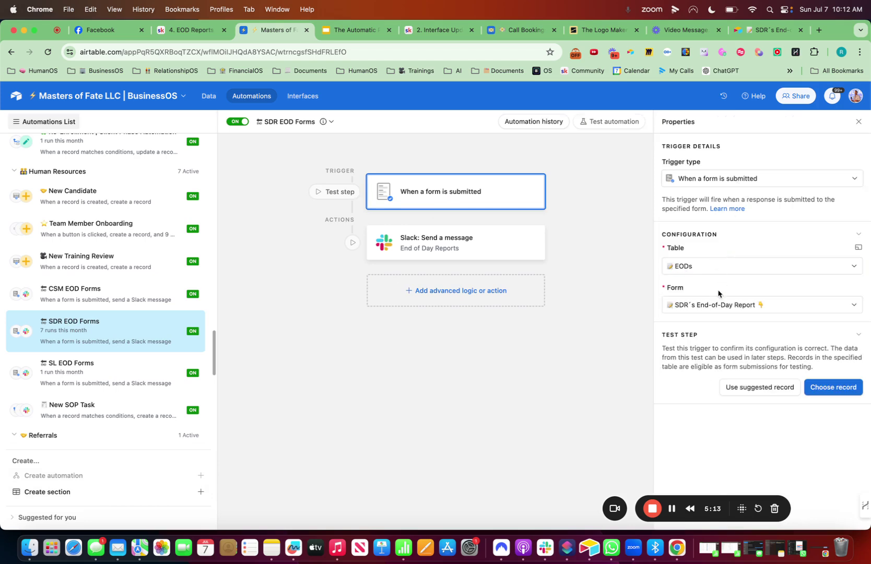
left_click(714, 308)
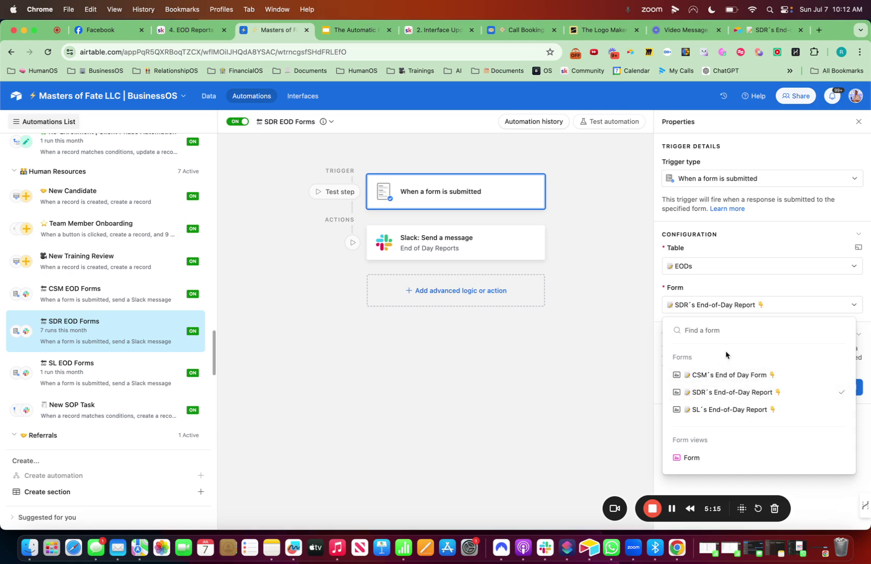
left_click(745, 290)
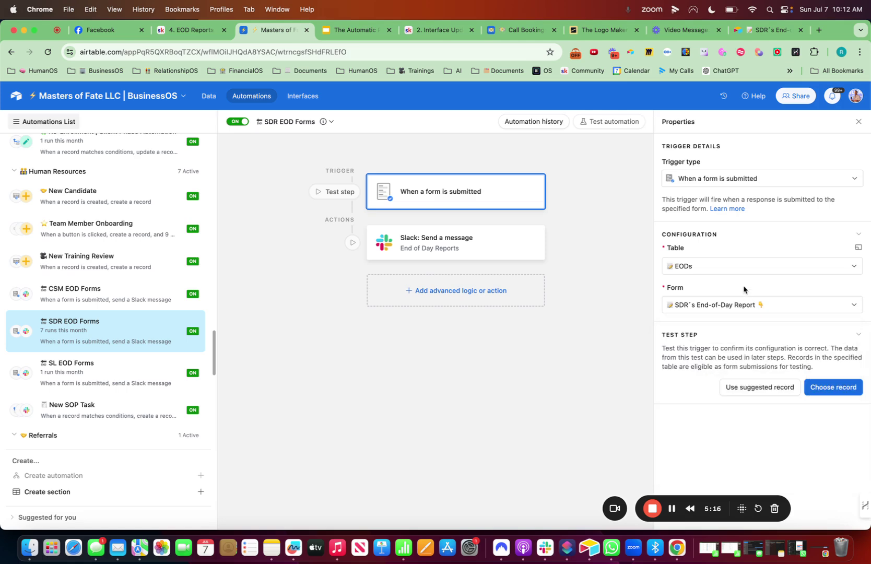
left_click(454, 246)
Confirm the Slack action posts from the existing account to sls-eodreports.
scroll(716, 350, "down", 5)
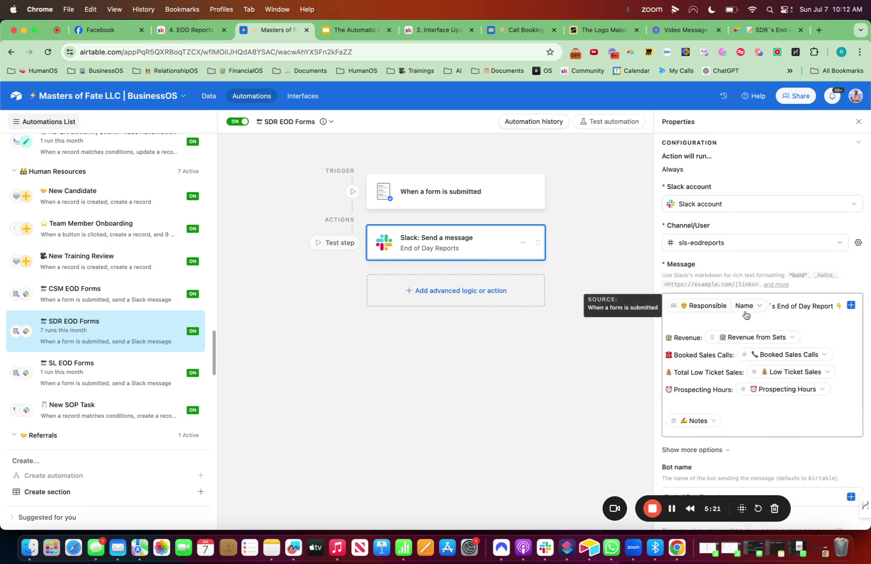
left_click(720, 204)
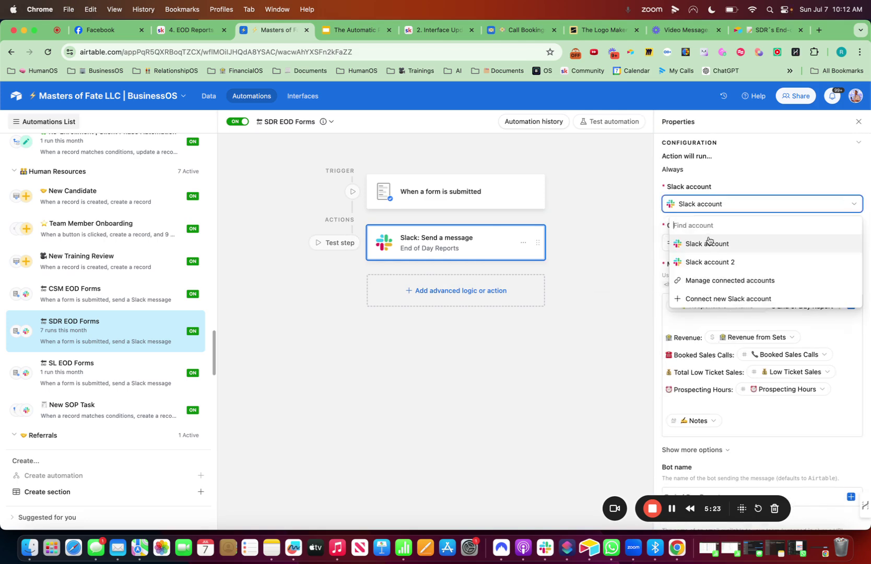
left_click(709, 244)
left_click(714, 243)
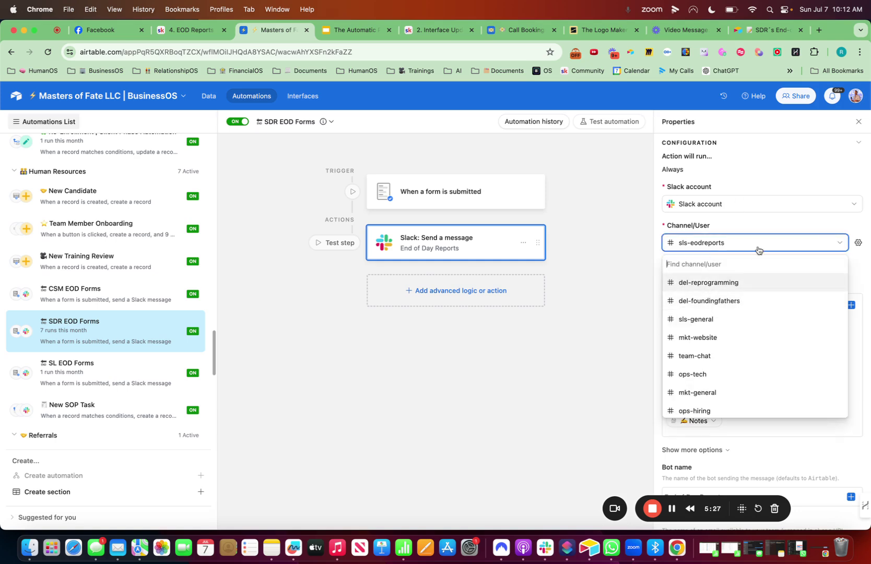
left_click(782, 223)
Add blank lines after Prospecting Hours in the Slack message.
scroll(760, 307, "down", 2)
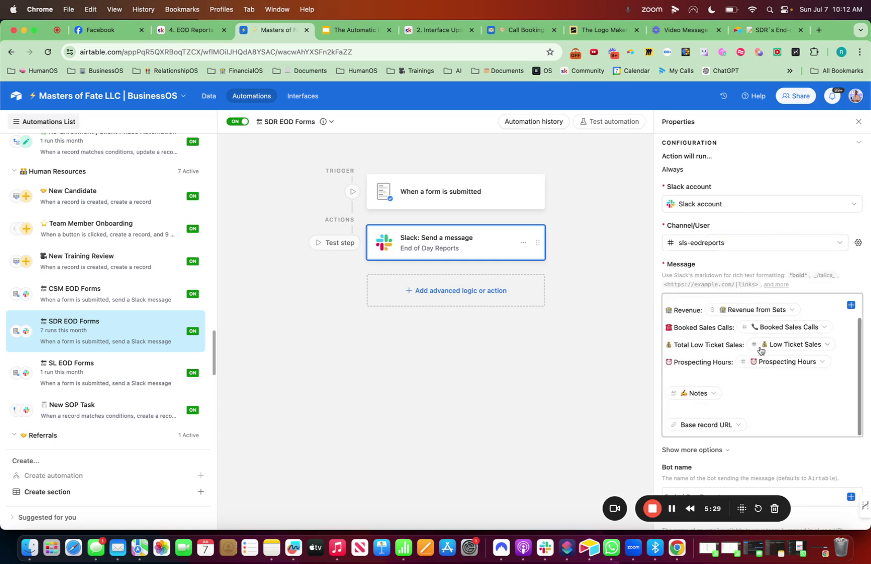
scroll(758, 347, "up", 2)
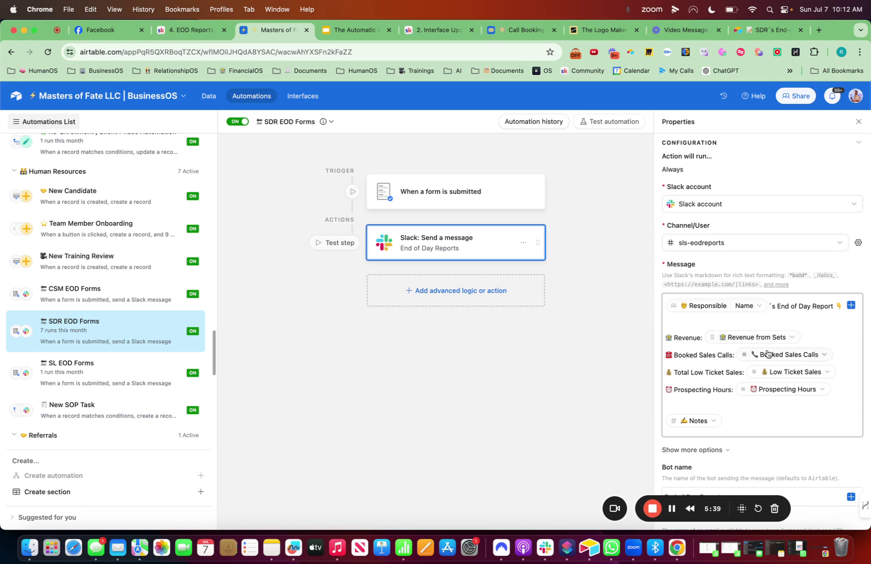
scroll(767, 354, "down", 2)
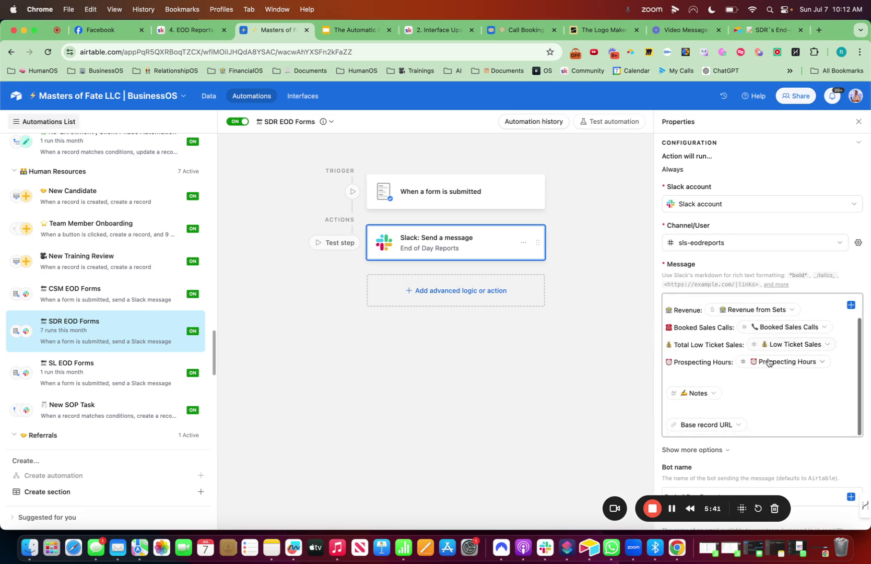
left_click(835, 366)
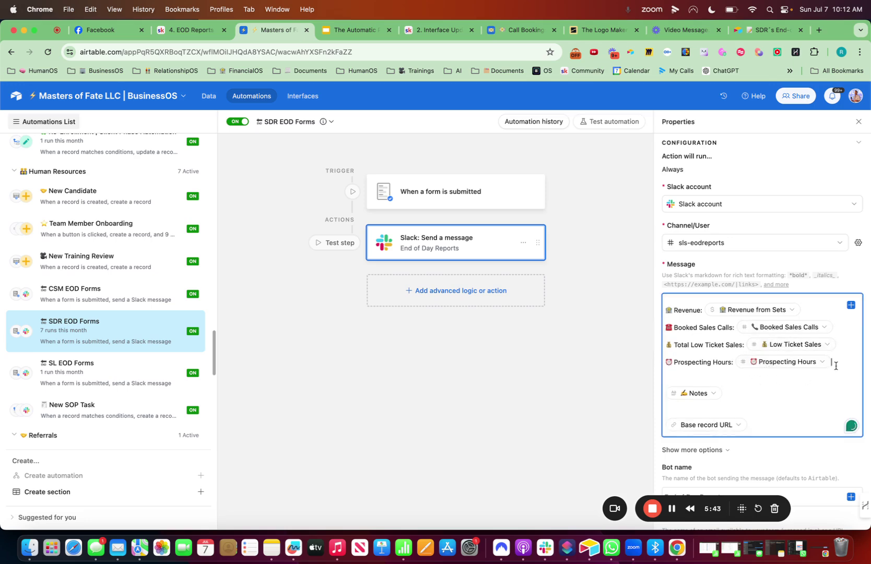
key("Return")
key("Return")
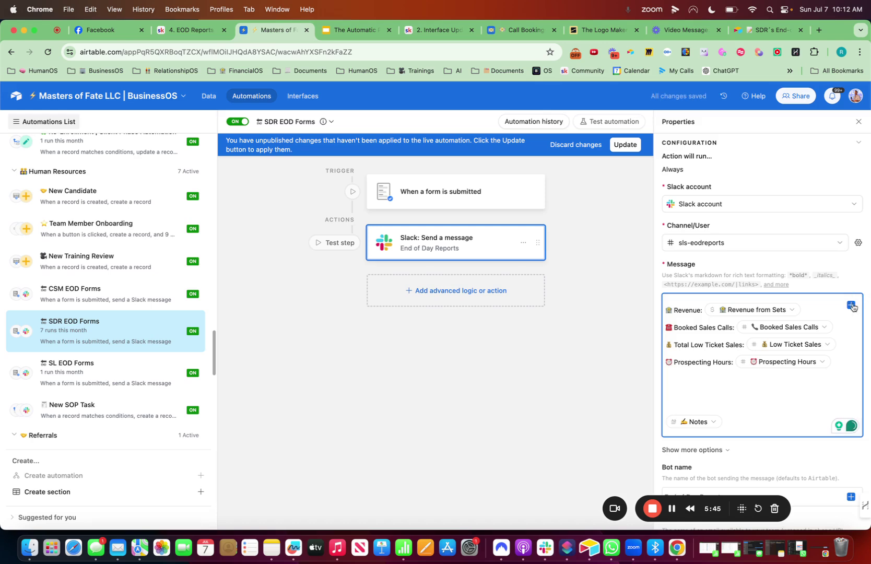
Insert the Live Calls field with a 'Live Calls:' label into the message.
left_click(851, 305)
scroll(727, 410, "down", 3)
scroll(727, 411, "down", 3)
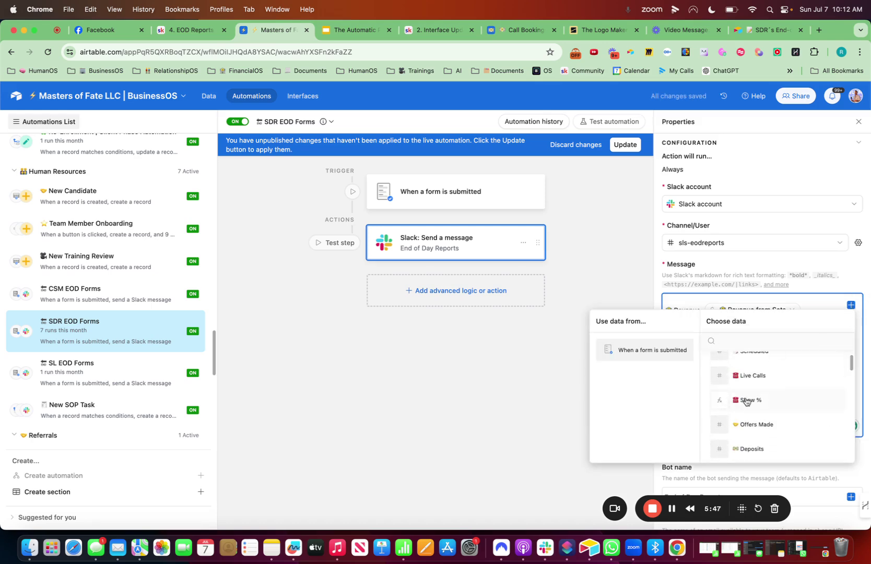
left_click(736, 373)
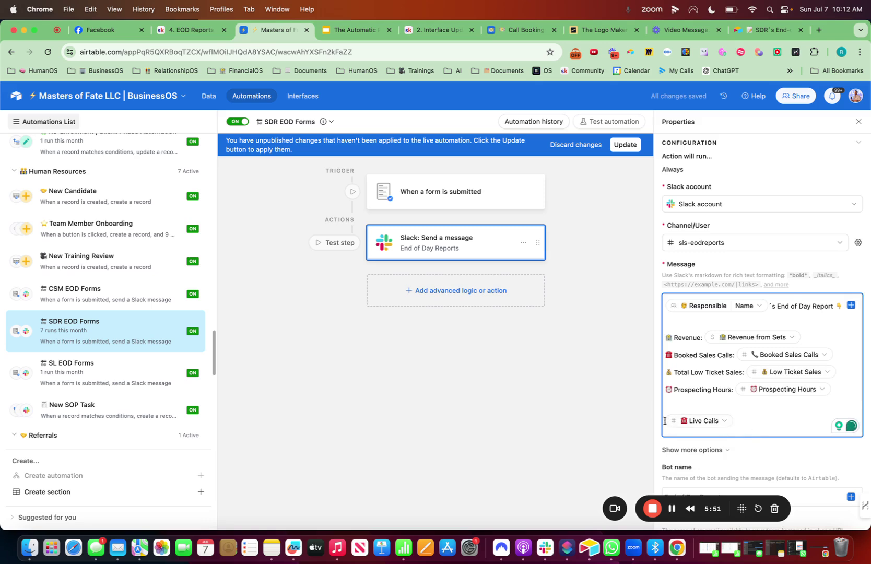
type("Live Calls: Live Calls")
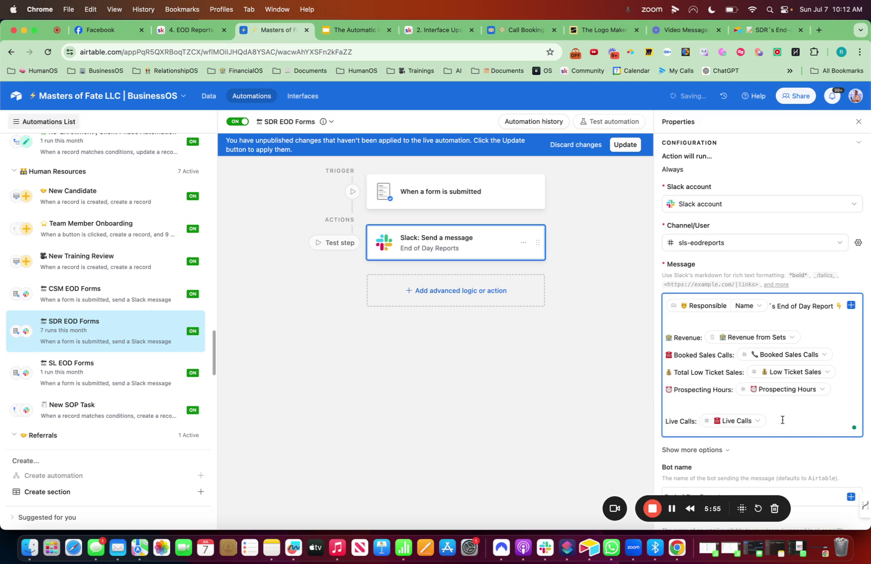
Delete the Live Calls line so the message ends with Notes and the record URL.
left_click_drag(782, 420, 660, 420)
key("BackSpace")
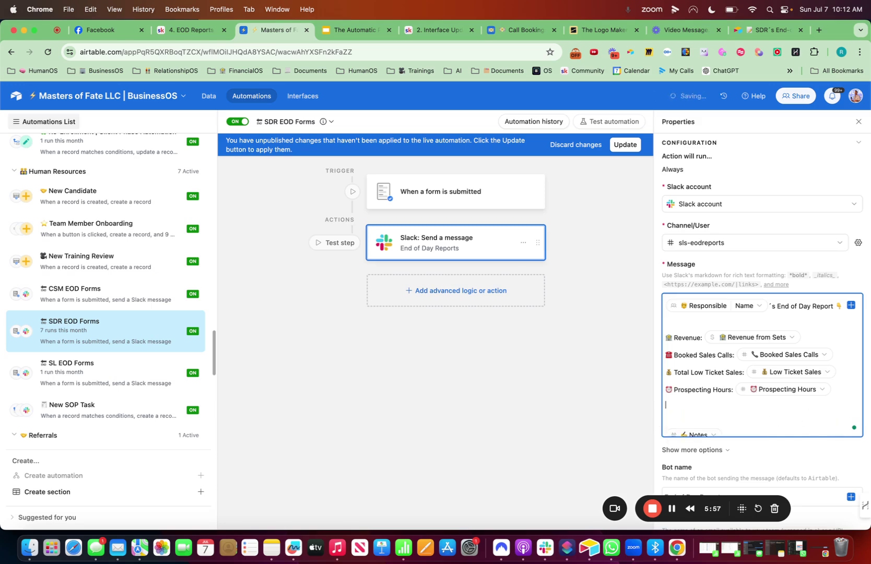
scroll(742, 413, "down", 1)
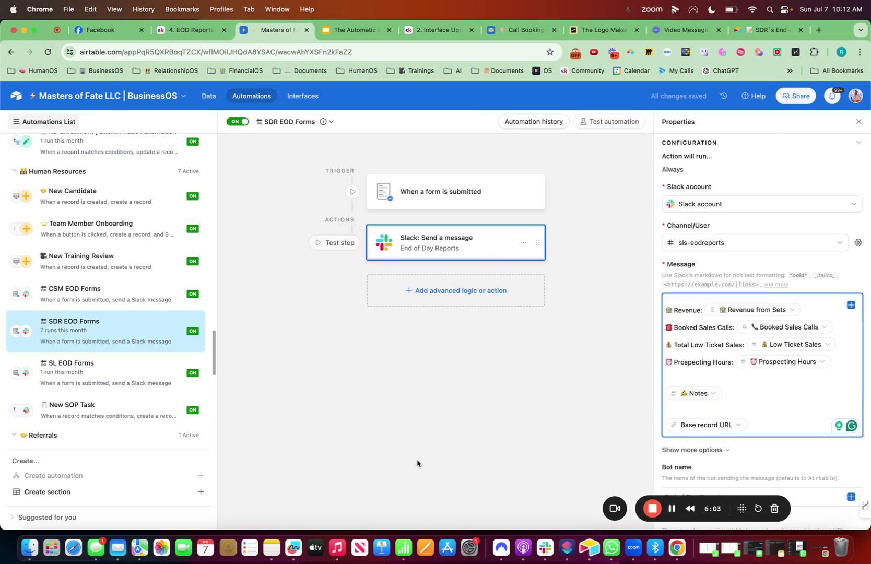
left_click(544, 547)
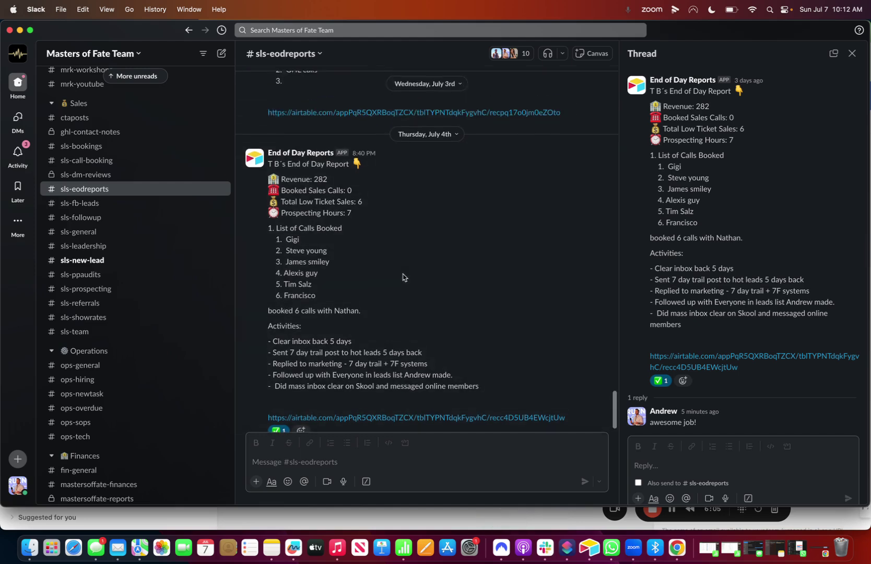
scroll(342, 300, "down", 1)
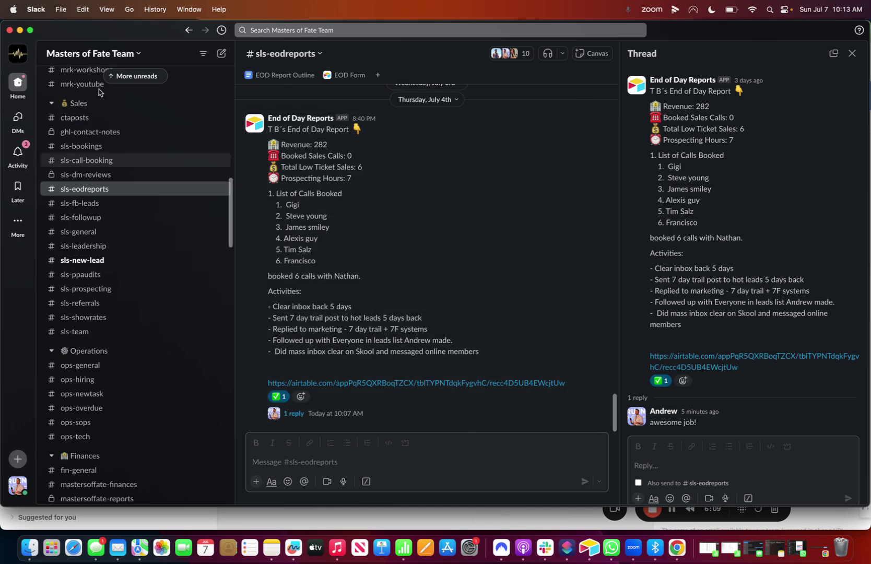
left_click(20, 30)
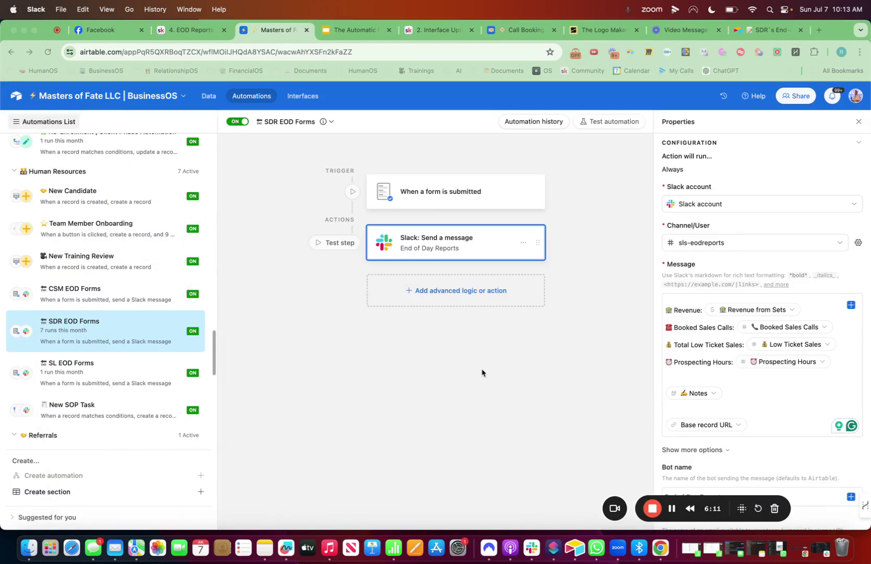
Review the 7/3/2024 record in the SDR EOD Reports grid, then return to Interfaces.
left_click(210, 97)
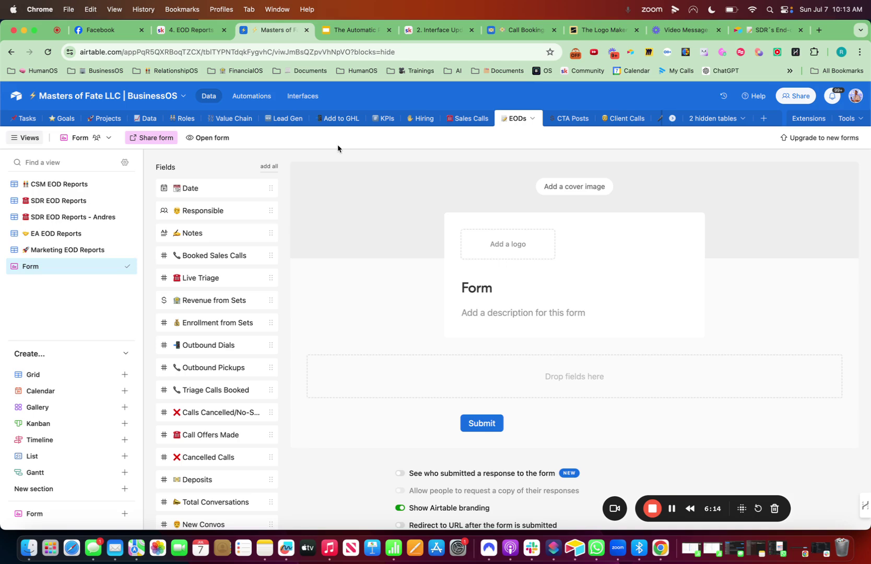
left_click(57, 201)
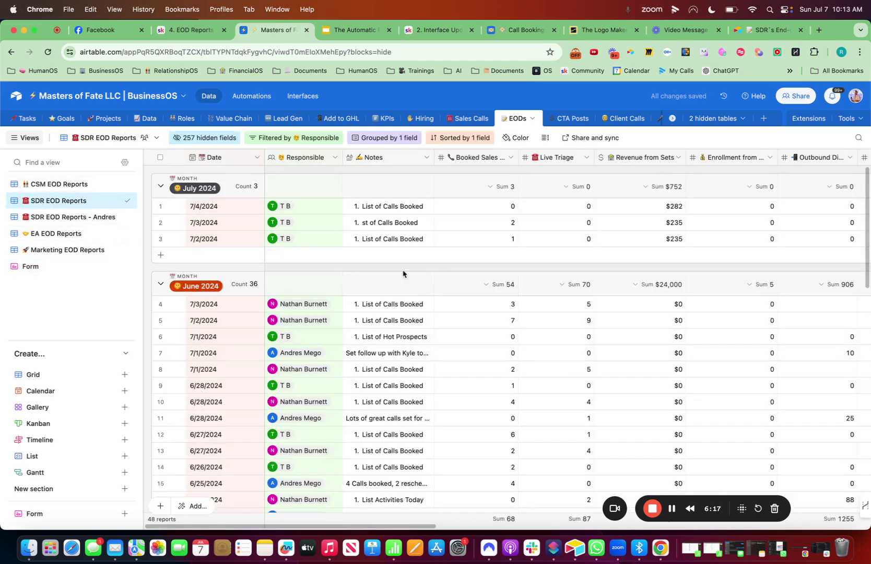
left_click(178, 223)
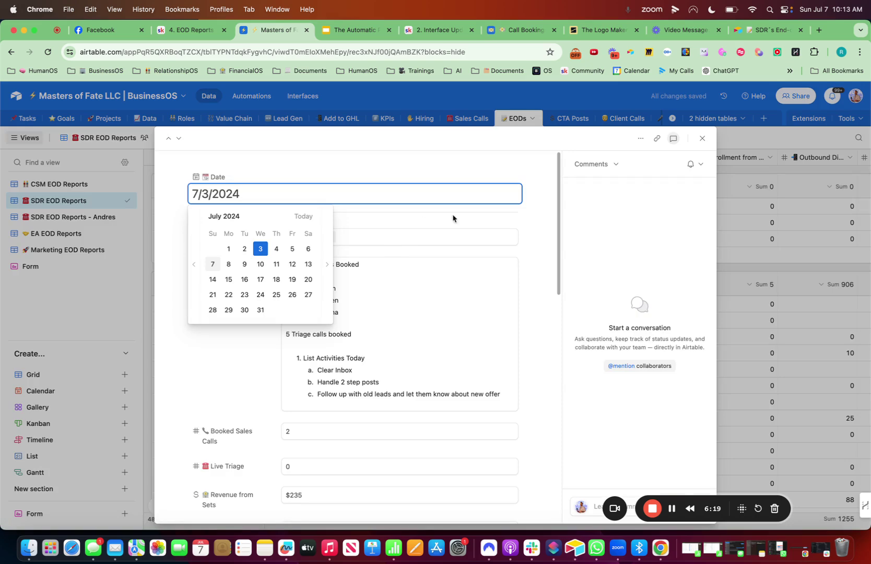
left_click(530, 332)
scroll(443, 347, "down", 15)
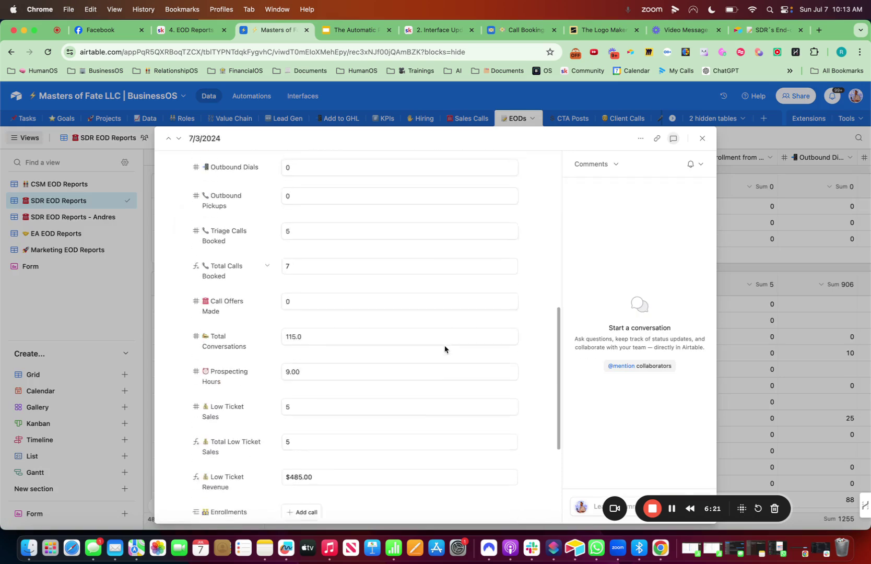
left_click(704, 139)
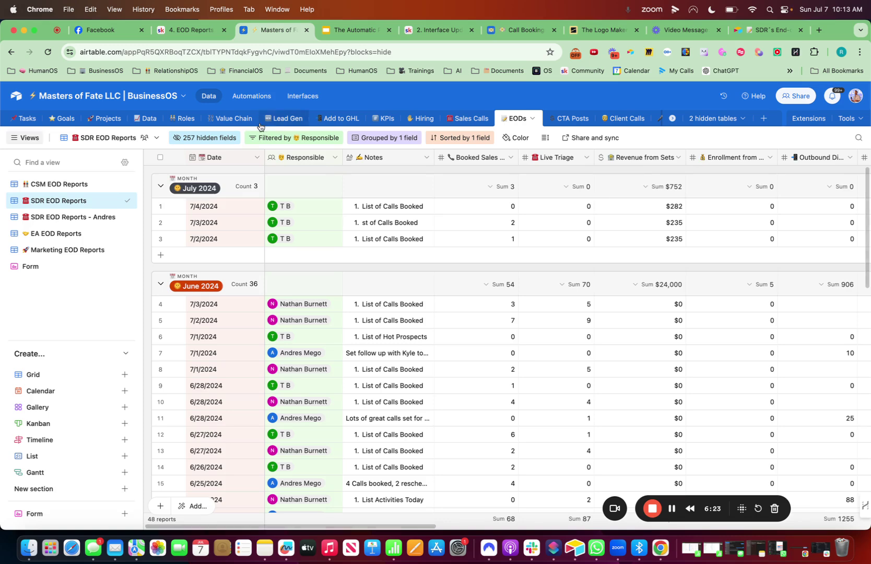
left_click(303, 95)
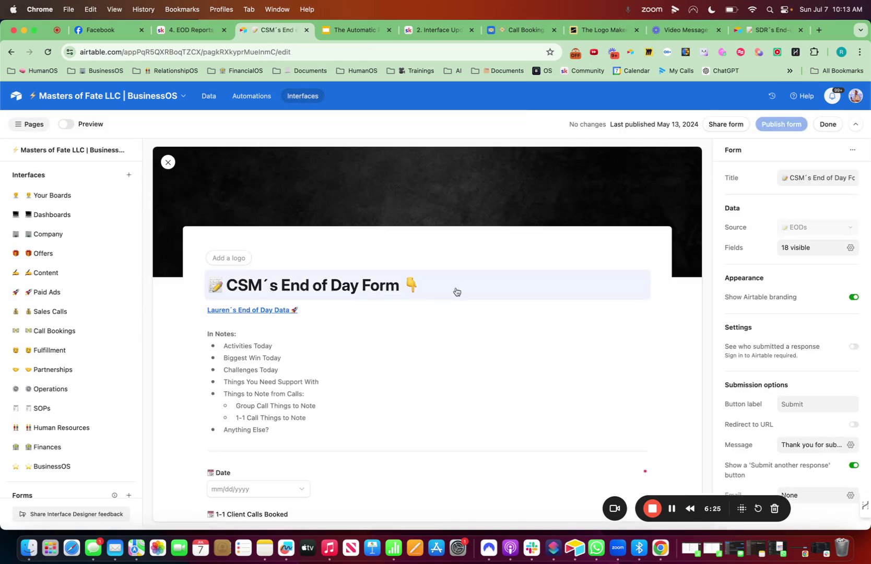
Publish the Dashboards interface's Setting page and move to the Interface Updates lesson.
left_click(63, 197)
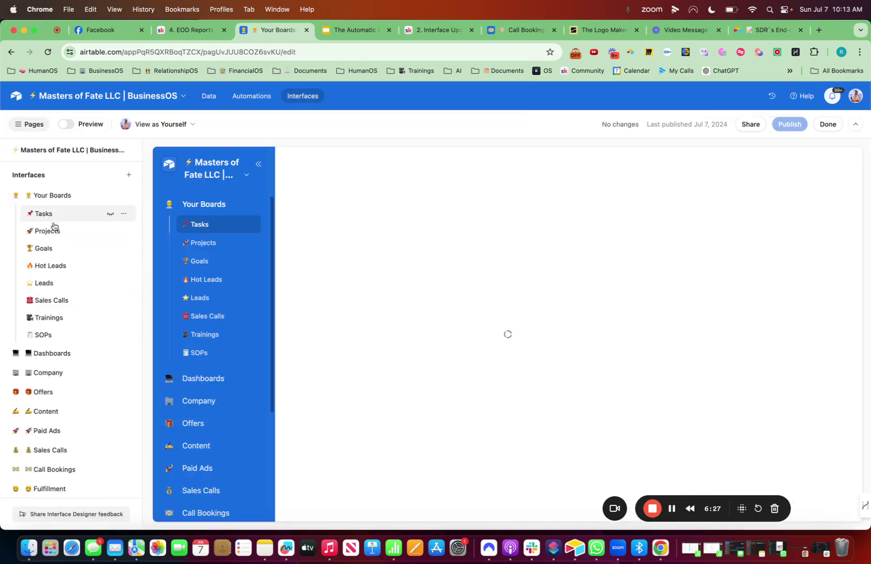
left_click(58, 354)
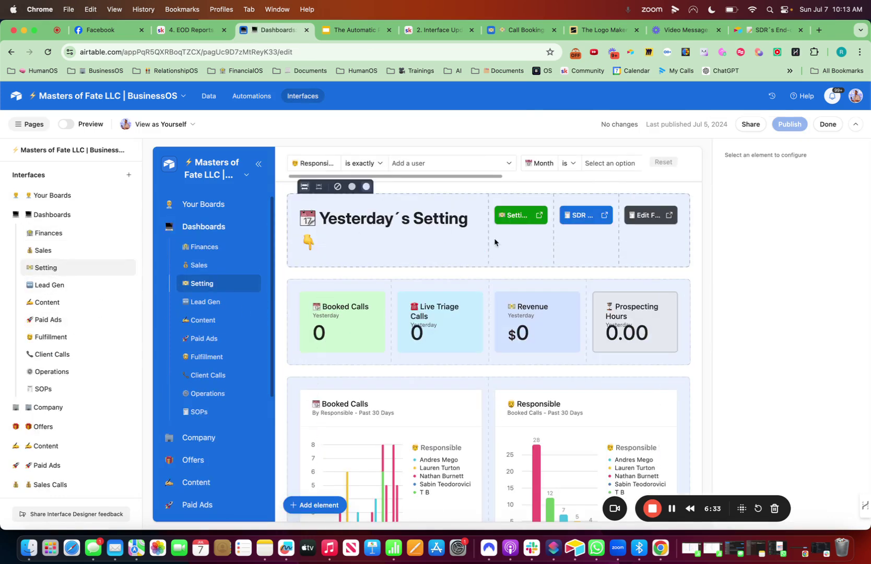
left_click(424, 249)
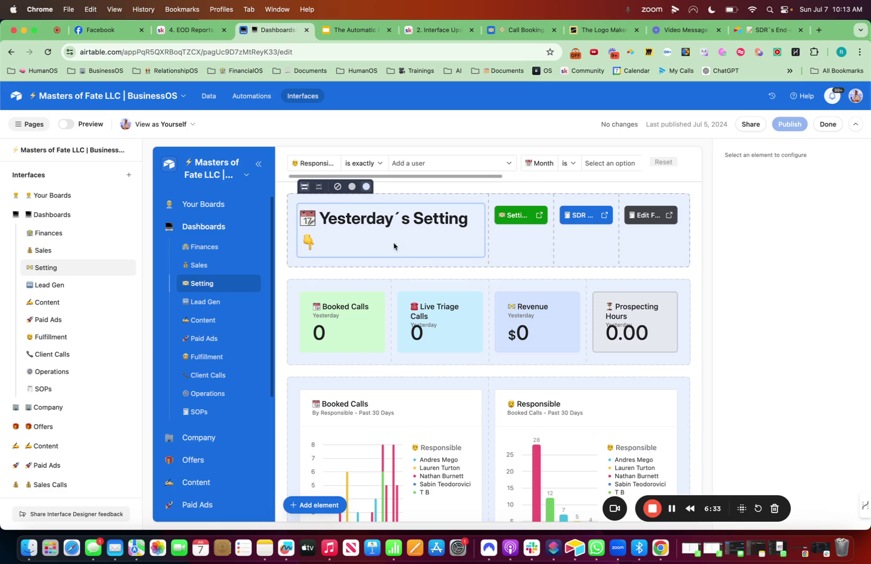
left_click(355, 245)
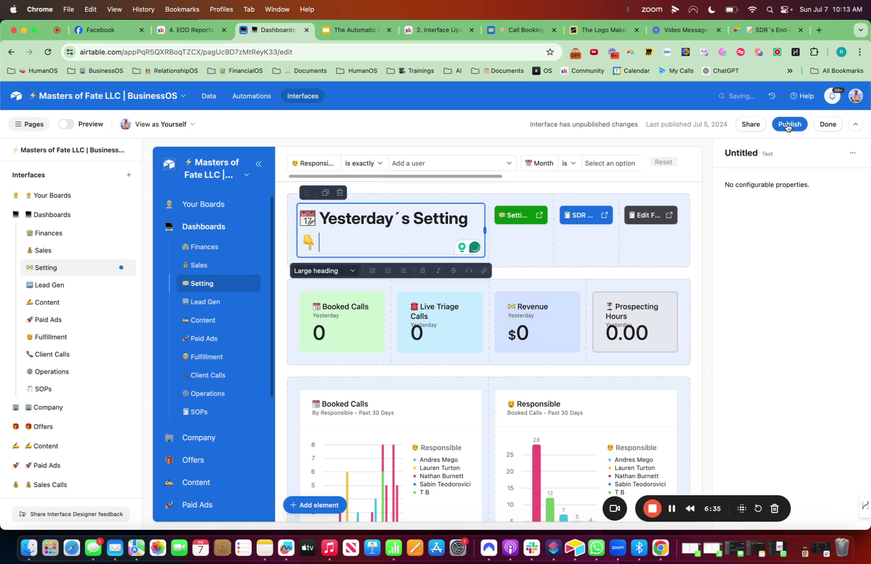
left_click(789, 124)
left_click(531, 413)
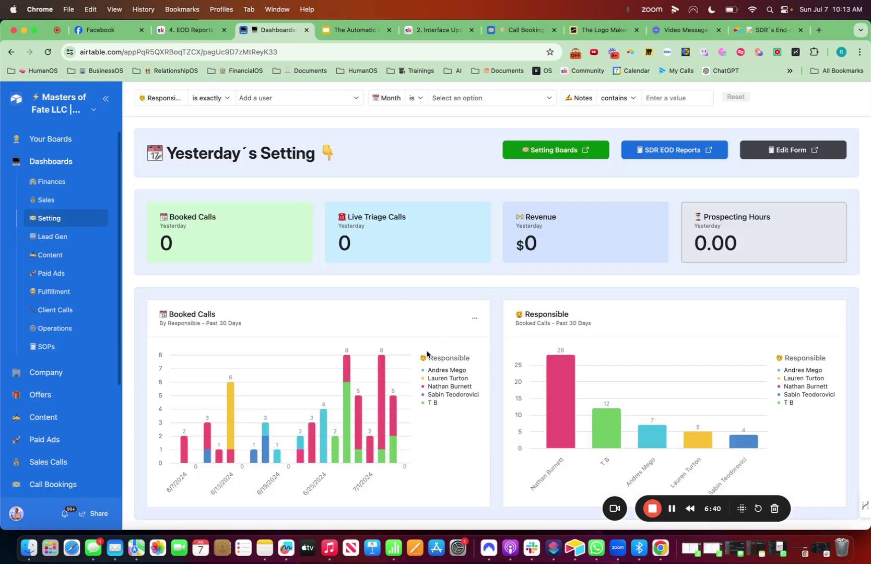
left_click(441, 31)
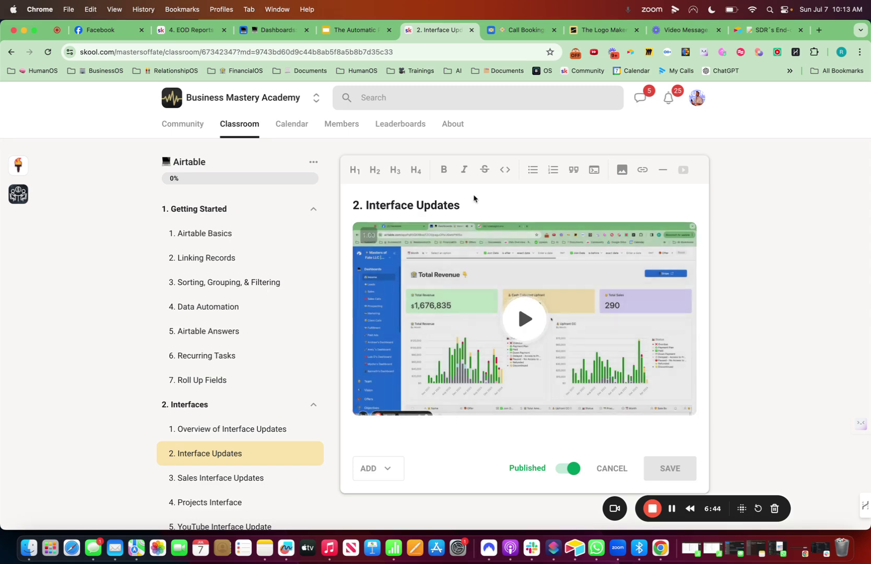
left_click(191, 30)
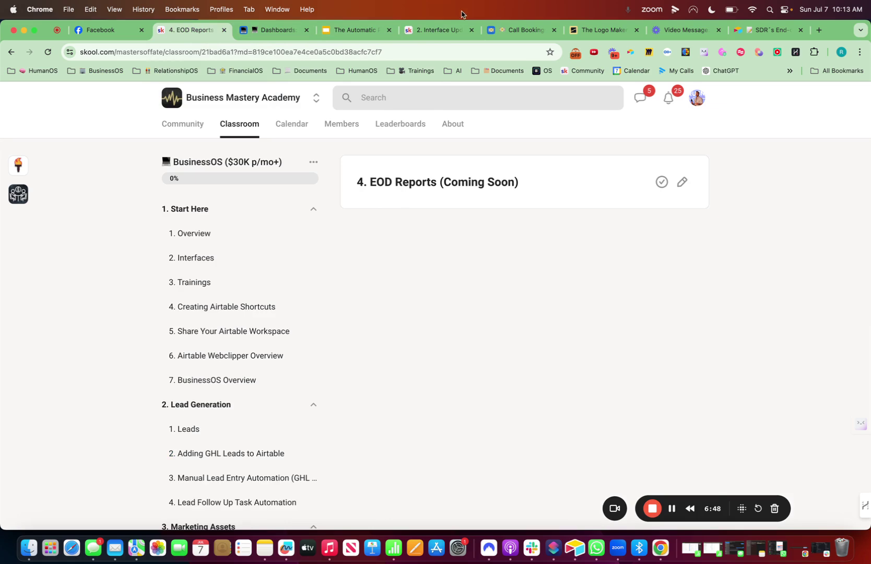
left_click(449, 31)
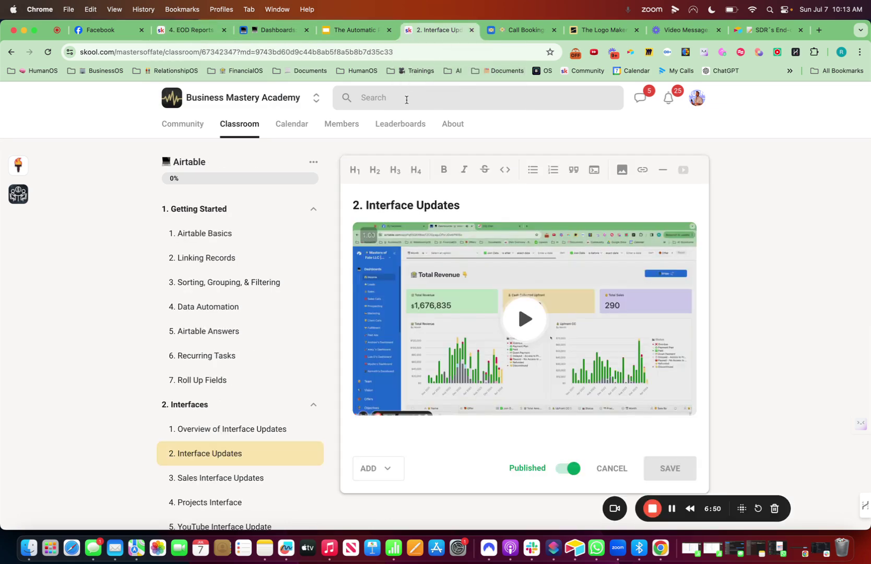
Switch the Setting dashboard to edit mode and return to the SDR EOD Reports grid.
left_click(285, 35)
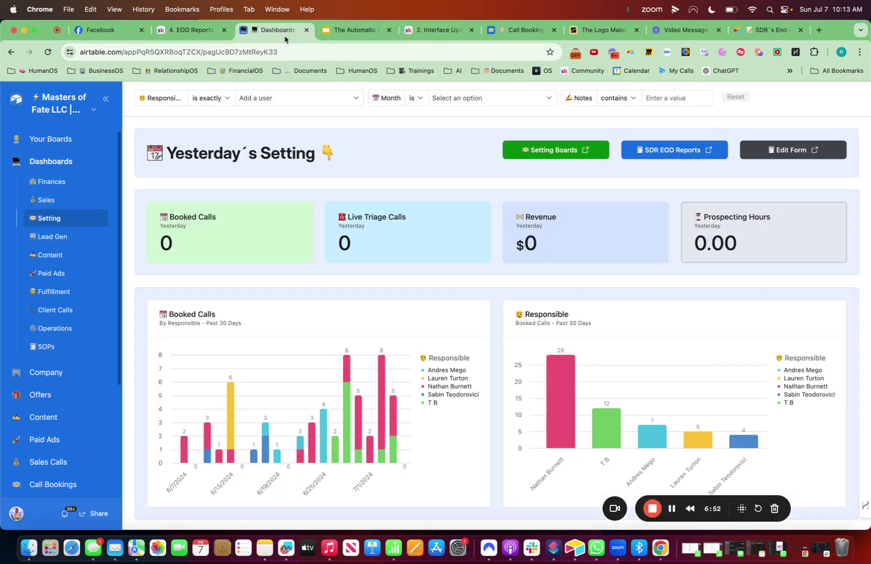
left_click(63, 104)
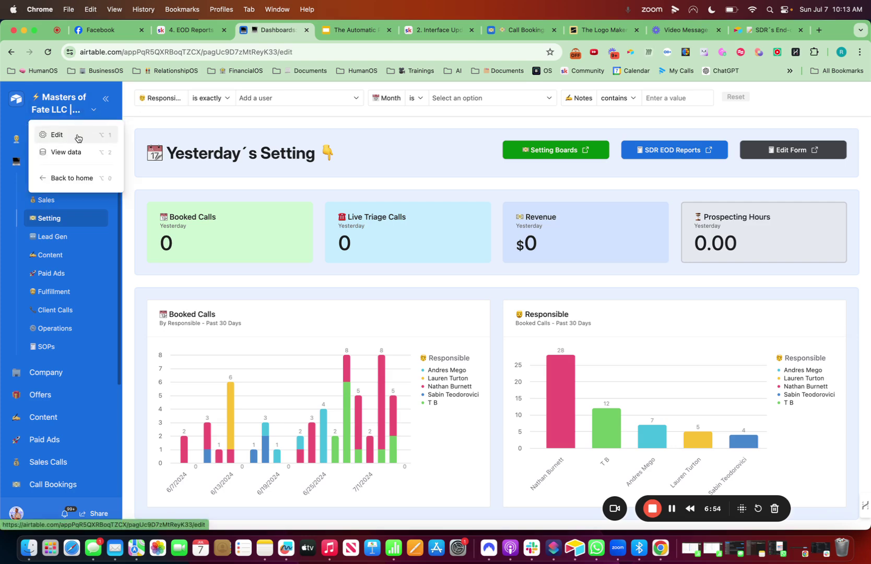
left_click(81, 135)
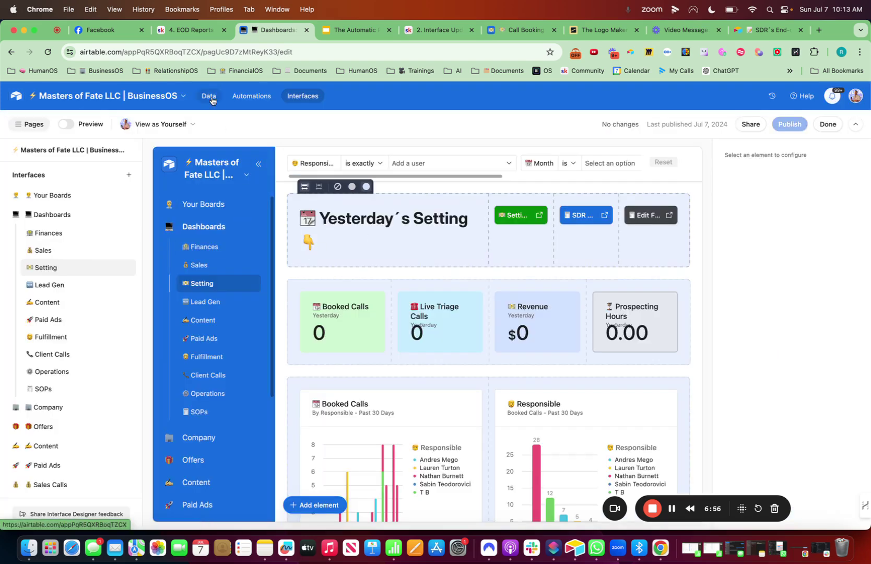
left_click(210, 97)
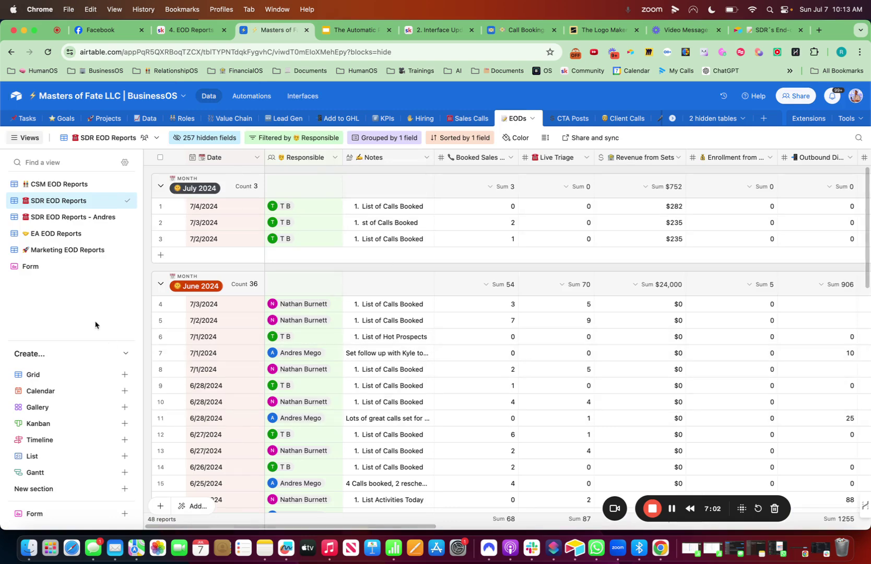
mouse_move(83, 516)
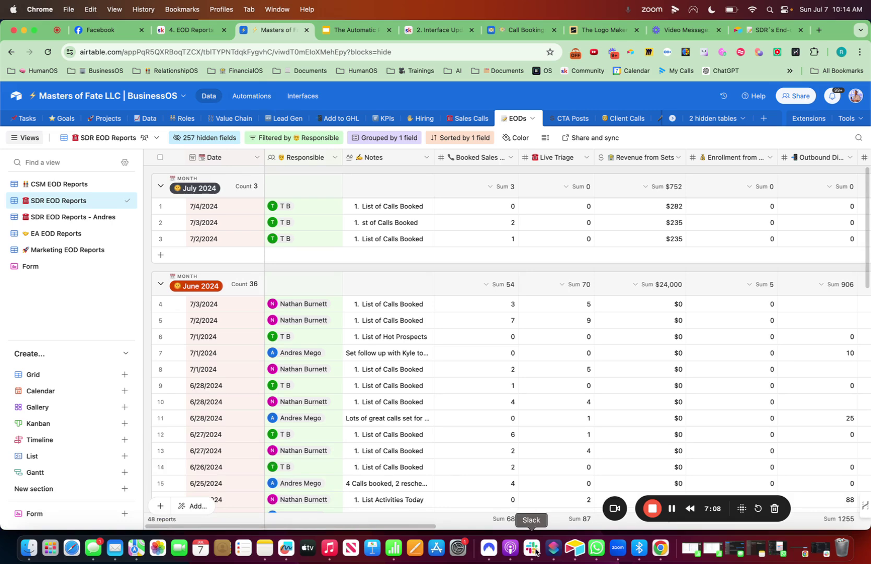
Delete the empty Form view, leaving the five EOD report grids.
left_click(116, 266)
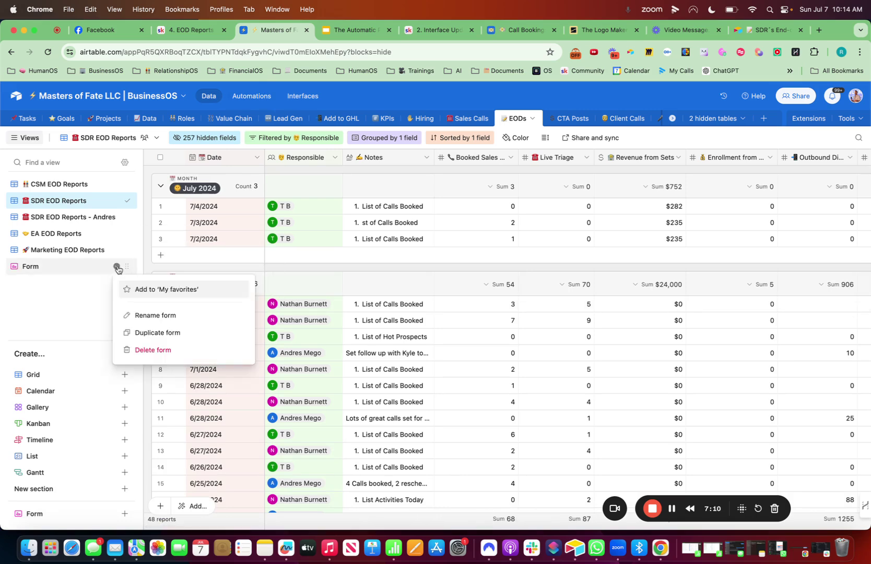
left_click(144, 350)
left_click(288, 314)
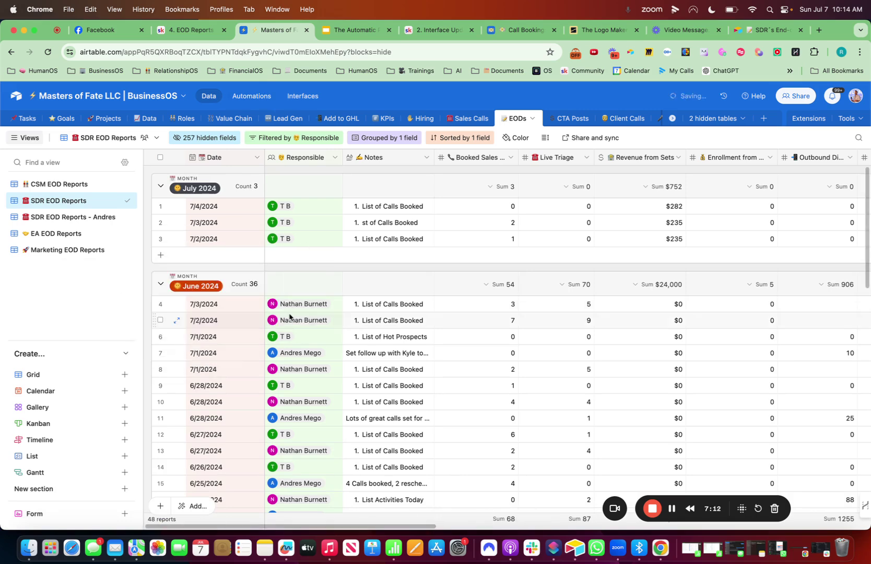